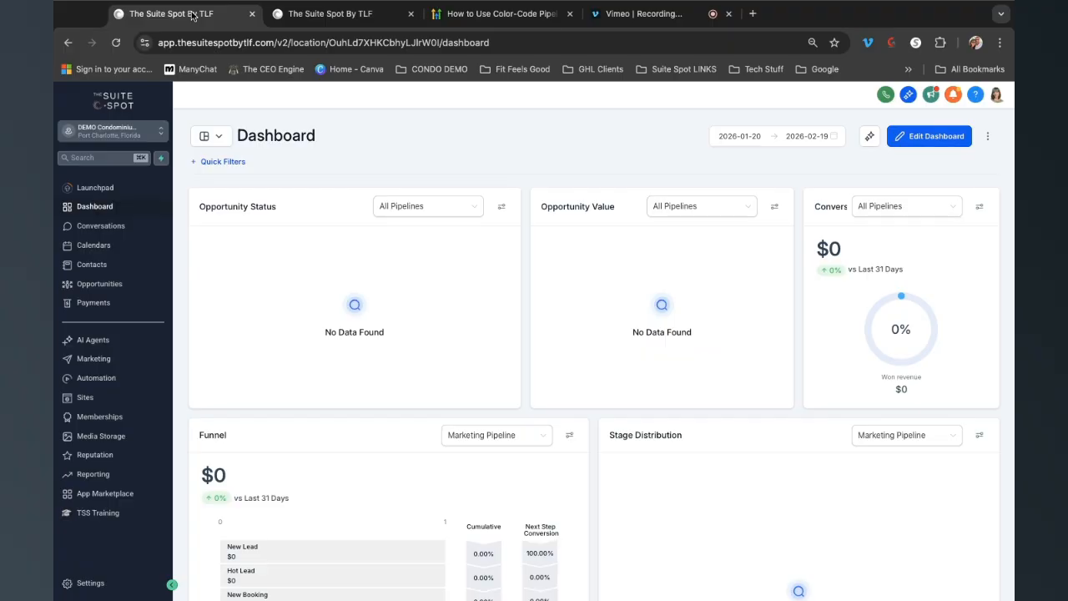
# Check the existing pipelines on the Opportunities board, then open the Pipelines overview.
pyautogui.click(90, 287)
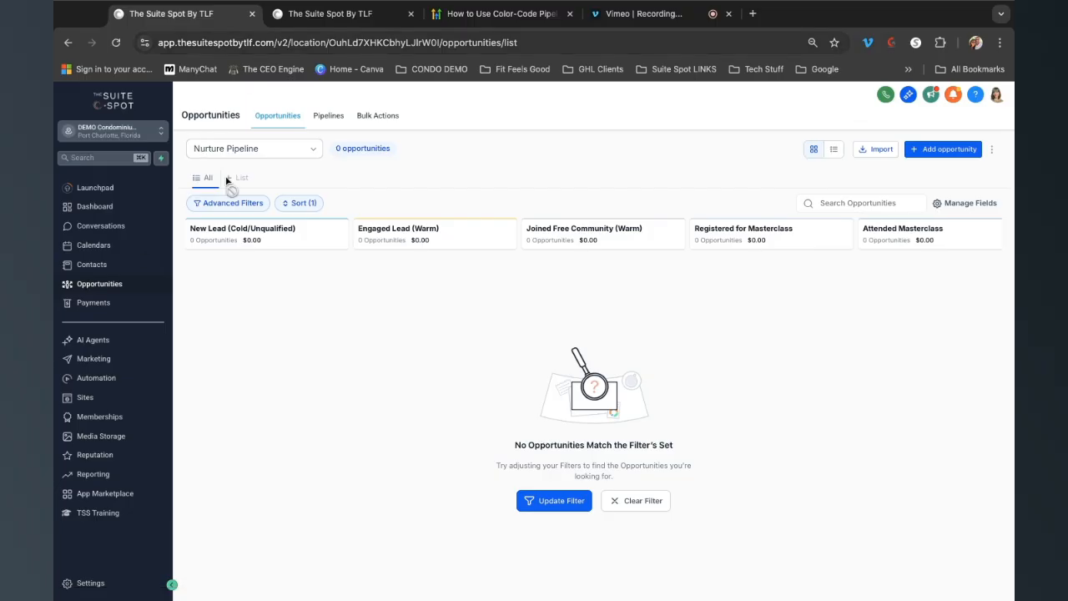
pyautogui.click(315, 149)
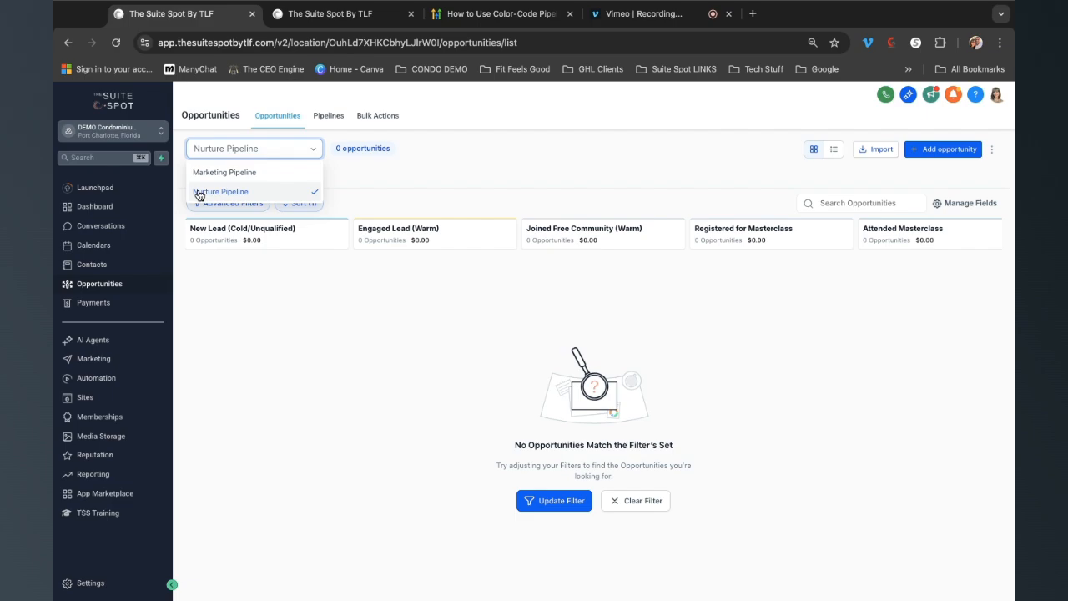
pyautogui.click(599, 174)
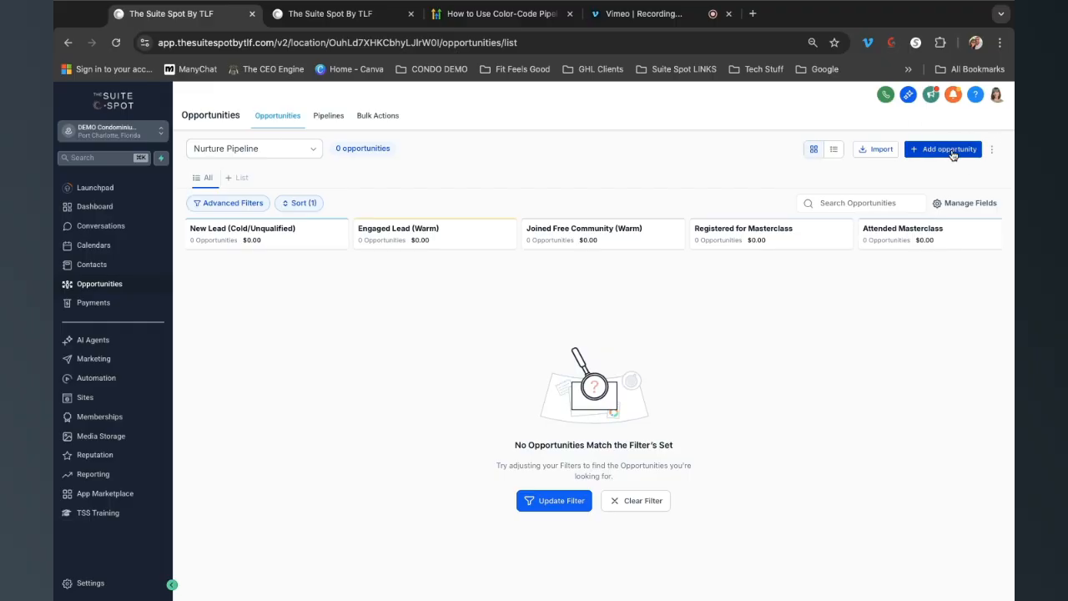
pyautogui.click(319, 117)
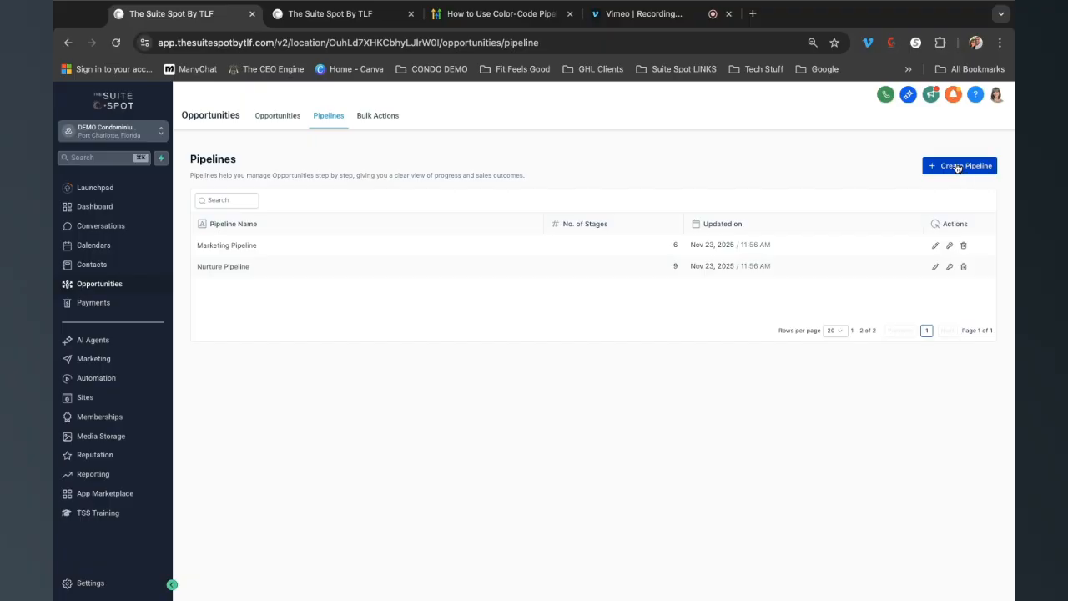
# Start a new pipeline named 'New Lead Pipeline'.
pyautogui.click(956, 167)
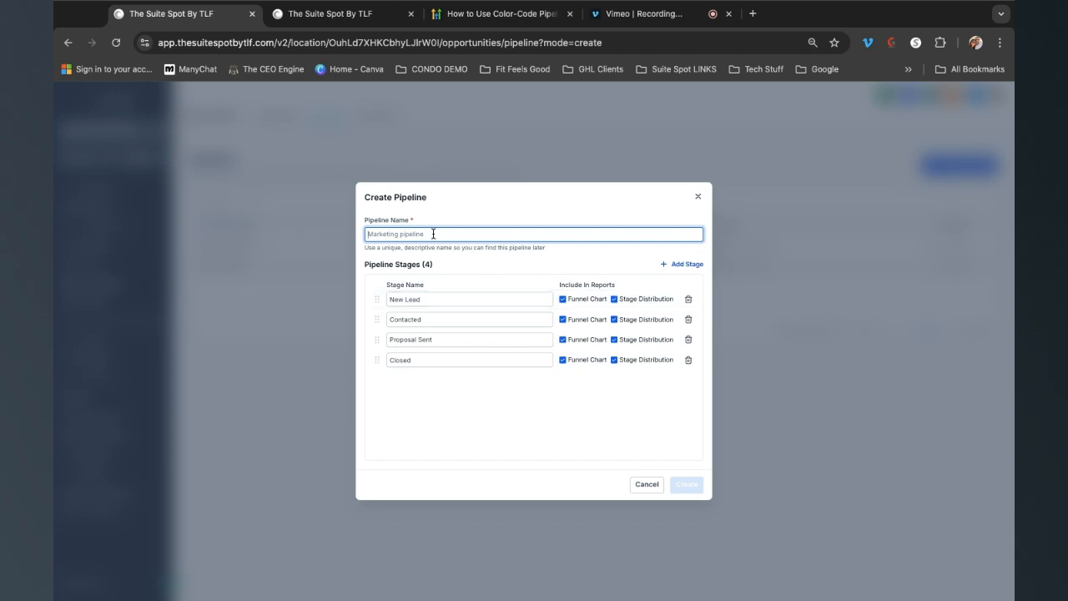
pyautogui.write('New Lead')
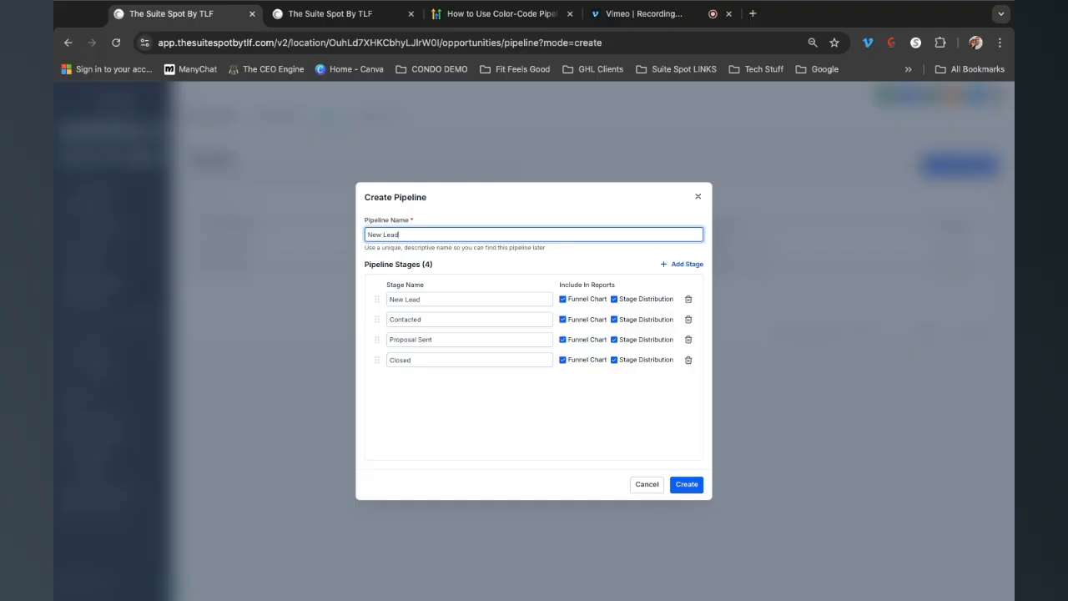
pyautogui.write(' Pipeline')
pyautogui.click(450, 321)
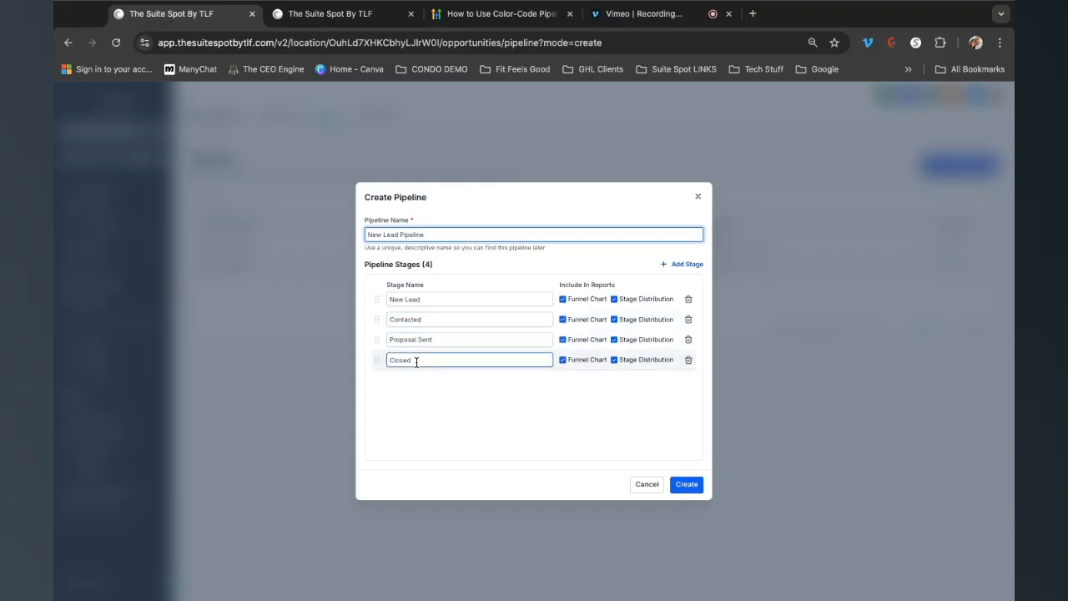
# Add stages 'Booked a Call (Warm)' and 'Downloaded Lead Magnet (Warm)'.
pyautogui.click(680, 264)
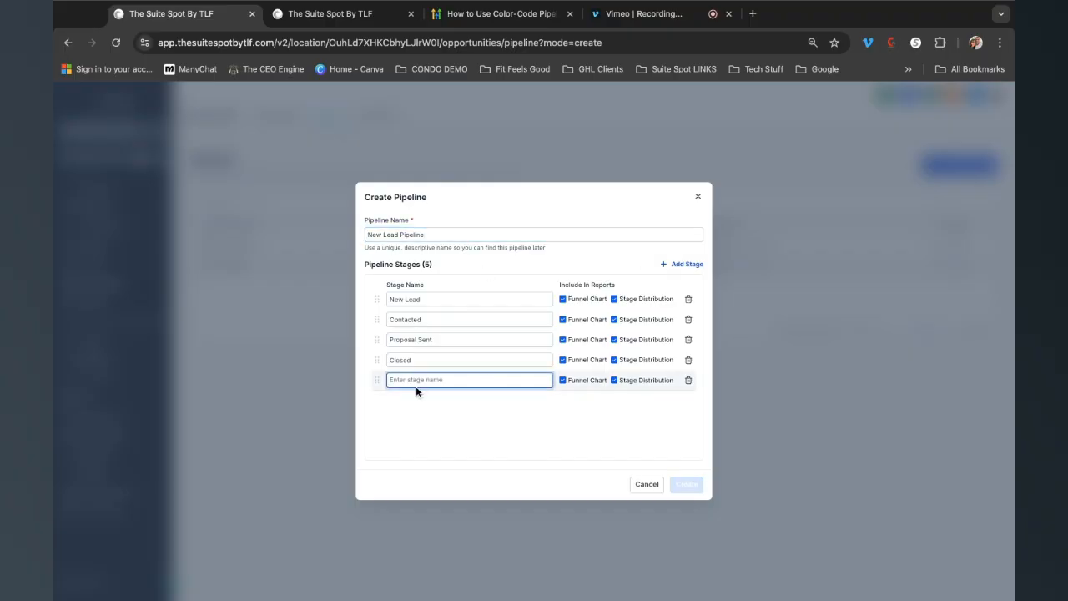
pyautogui.write('Bo')
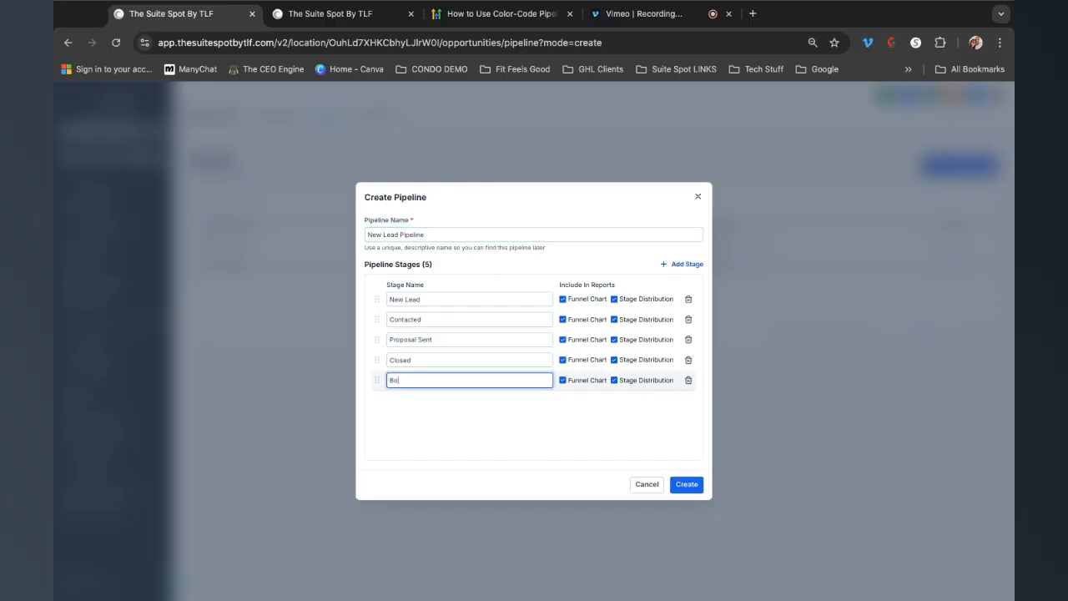
pyautogui.write('oked a Call')
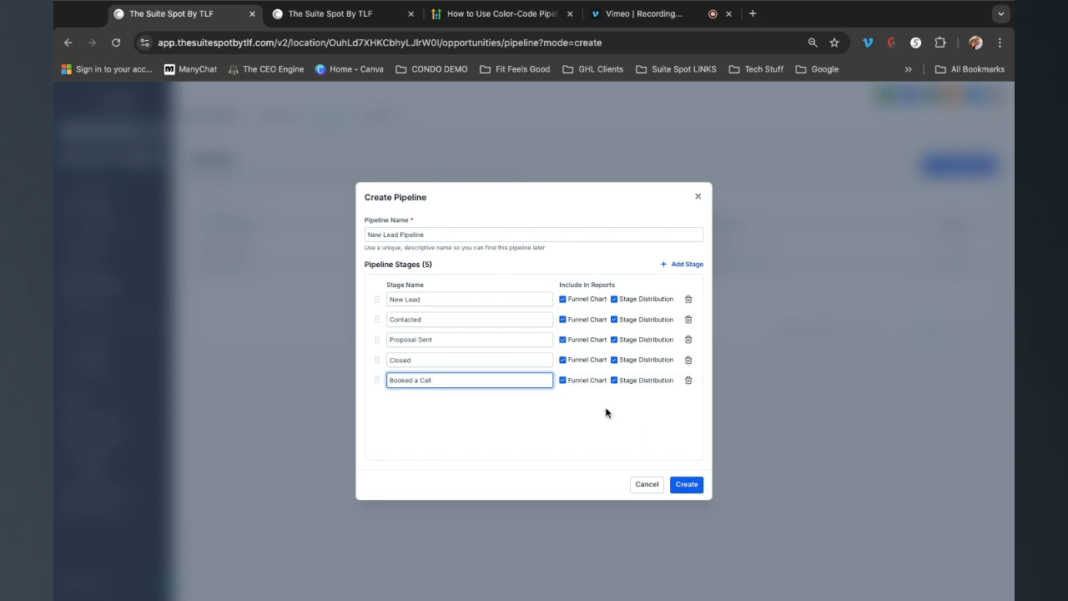
pyautogui.click(682, 264)
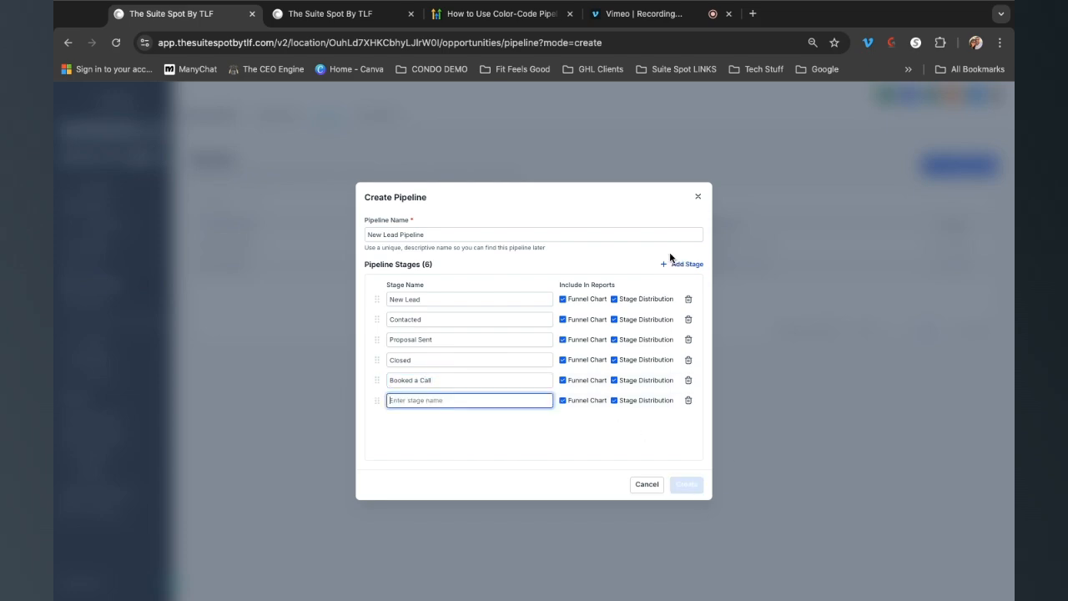
pyautogui.write('Downloade')
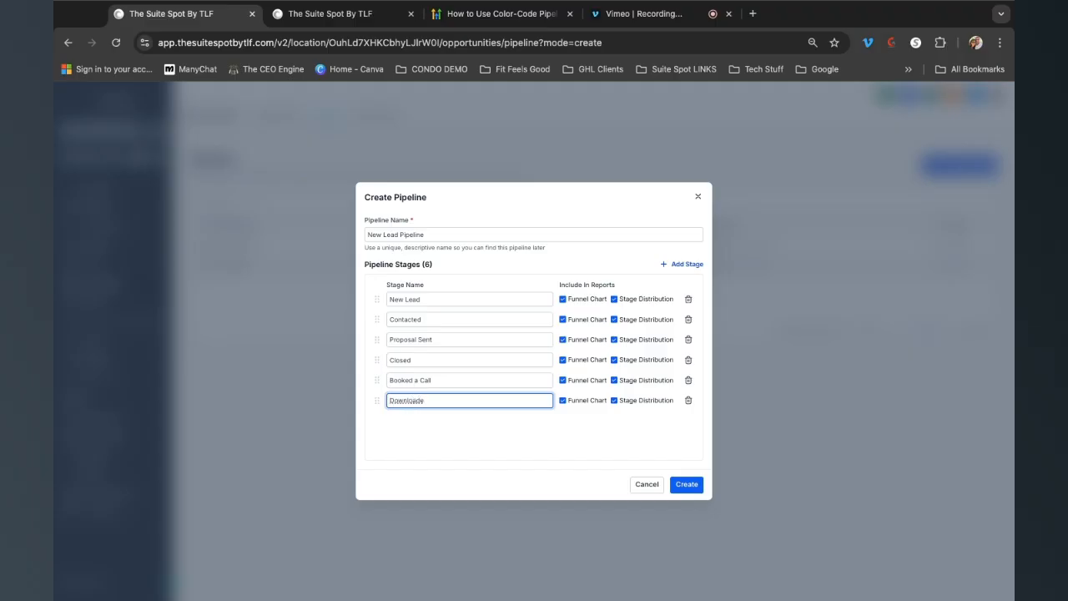
pyautogui.write('d Lead Magnet (Warm')
pyautogui.click(451, 379)
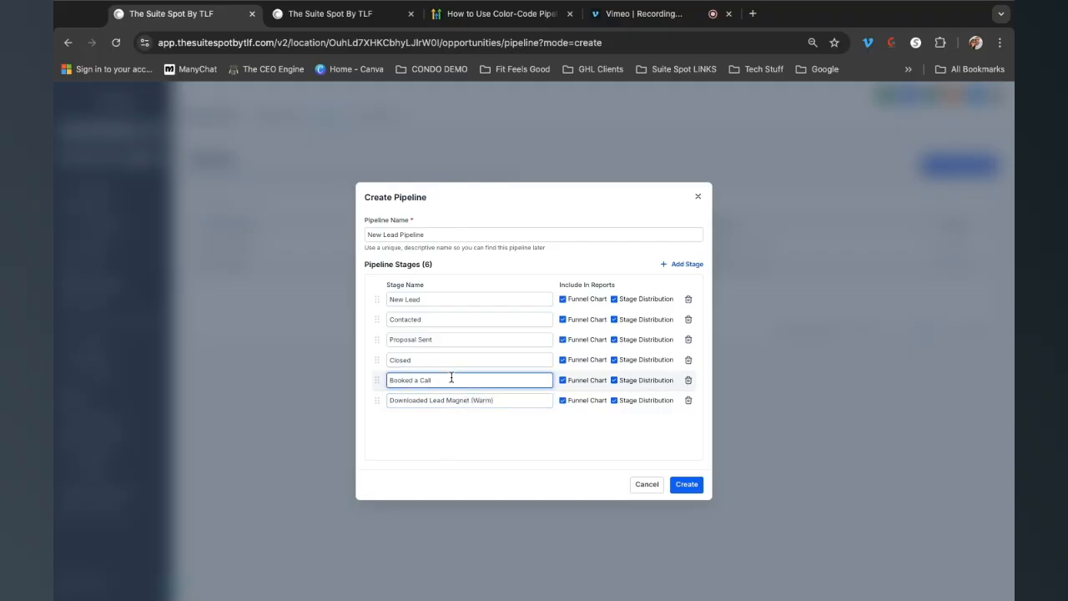
pyautogui.write('(Warm')
# Move both new stages up so they follow Contacted.
pyautogui.moveTo(376, 380); pyautogui.dragTo(376, 342)
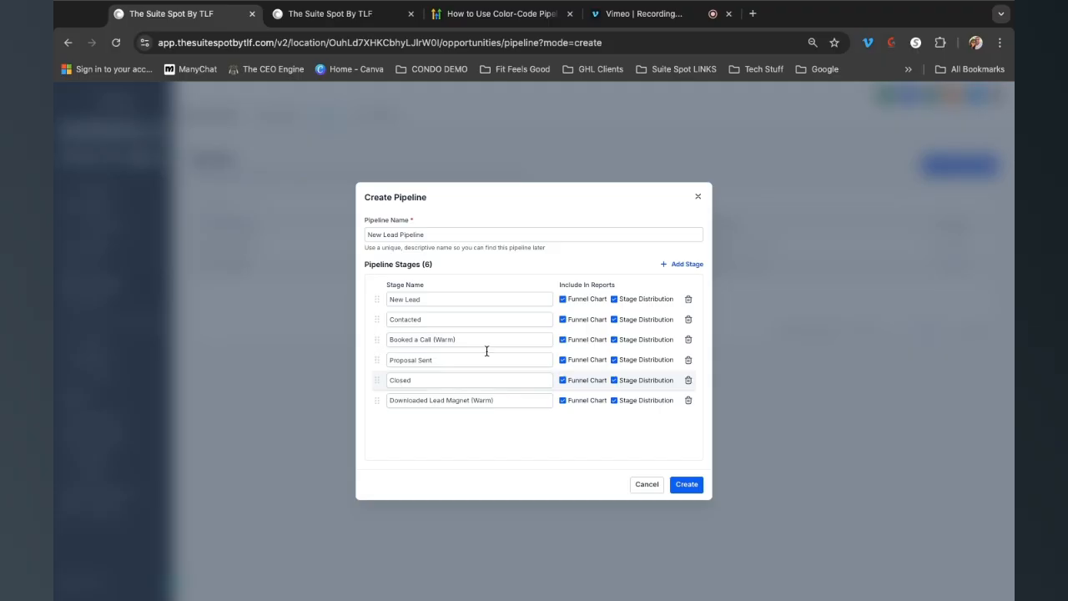
pyautogui.click(433, 325)
pyautogui.moveTo(376, 399); pyautogui.dragTo(369, 341)
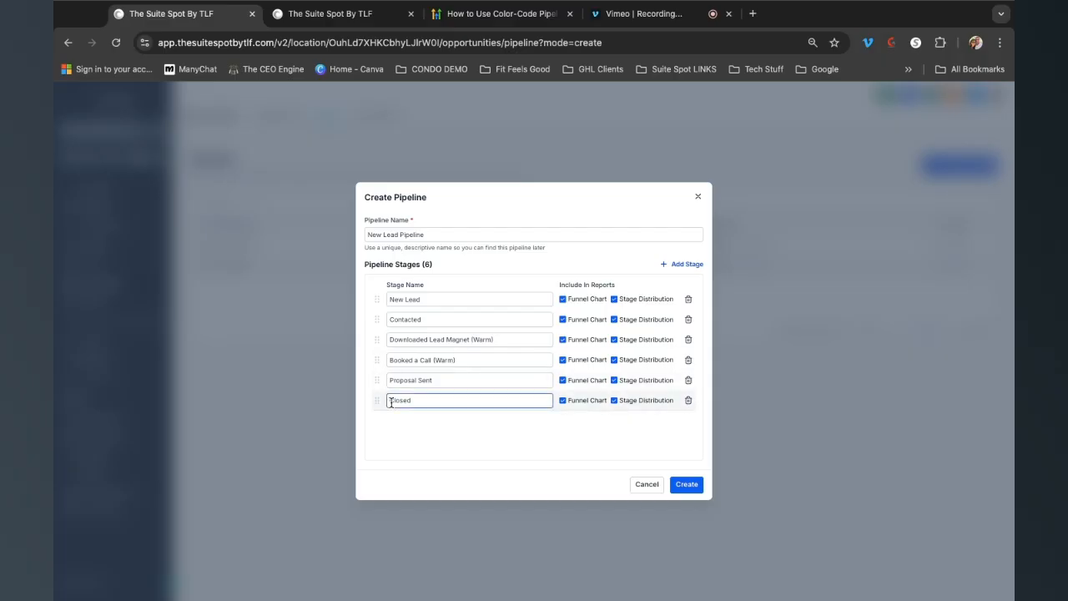
# Add stages 'Won (New Client)' and 'Follow Up', placing both above Closed.
pyautogui.click(685, 265)
pyautogui.write('Won')
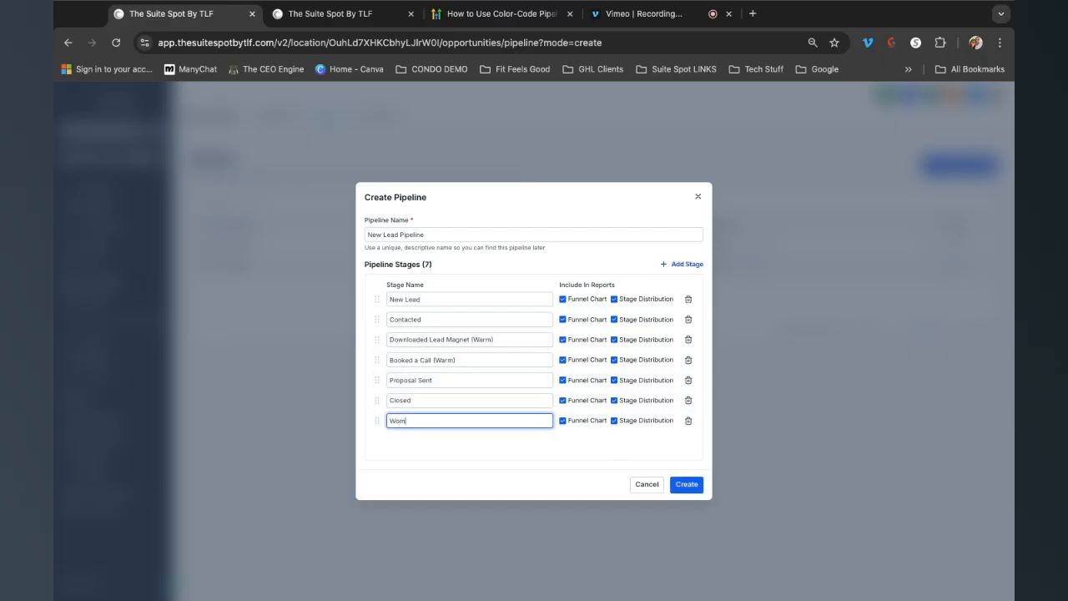
pyautogui.press('BackSpace')
pyautogui.write('on (New Client)')
pyautogui.click(677, 264)
pyautogui.write('F')
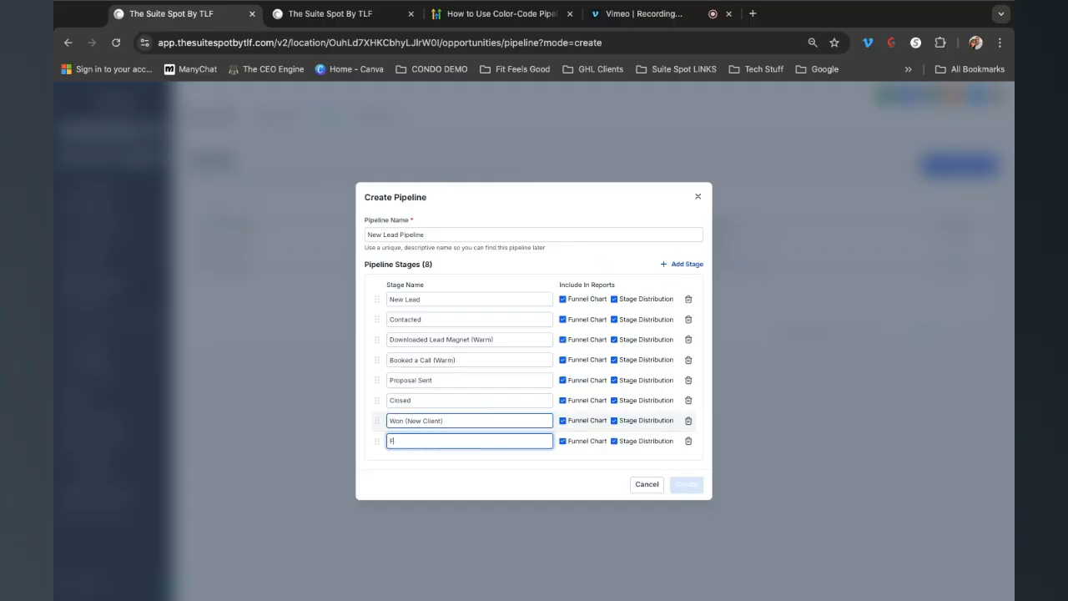
pyautogui.write('ollow Up')
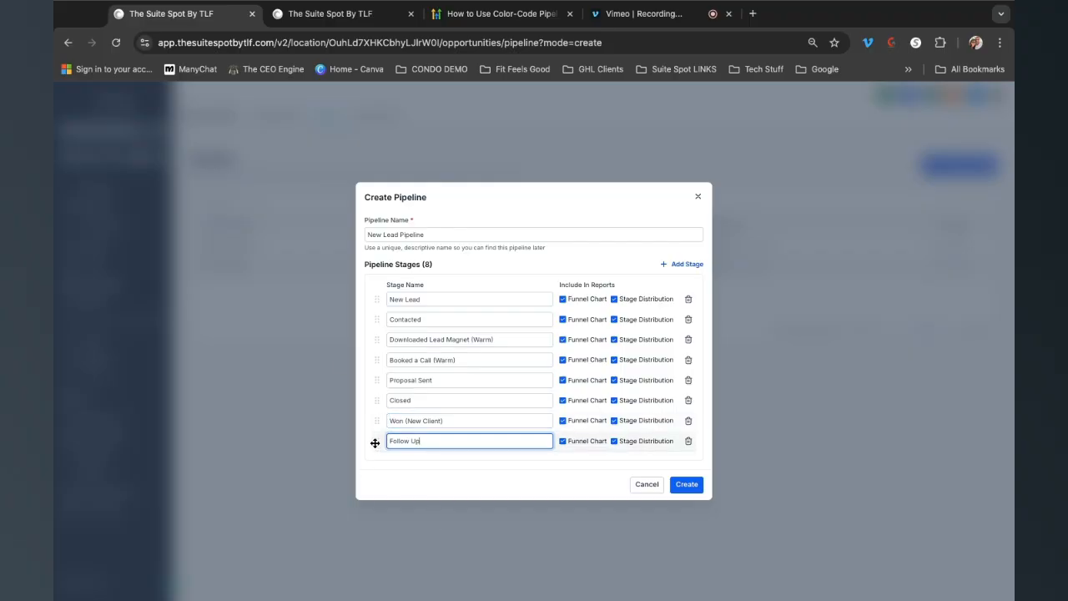
pyautogui.moveTo(375, 443); pyautogui.dragTo(373, 397)
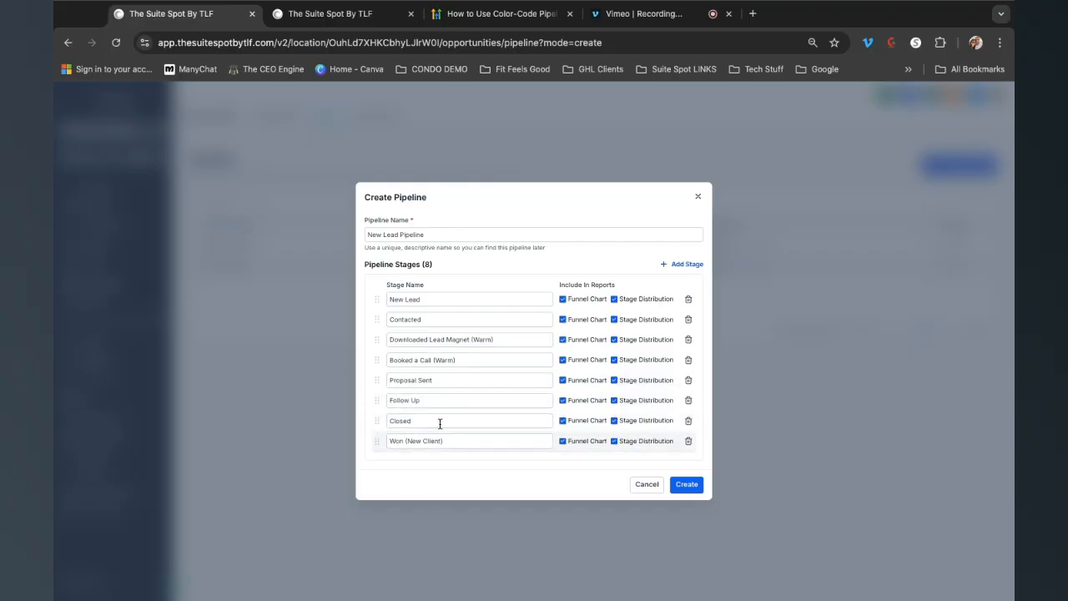
pyautogui.moveTo(372, 446); pyautogui.dragTo(373, 417)
# Add a 'Not Qualified' stage and place it above Closed.
pyautogui.click(677, 265)
pyautogui.write('N')
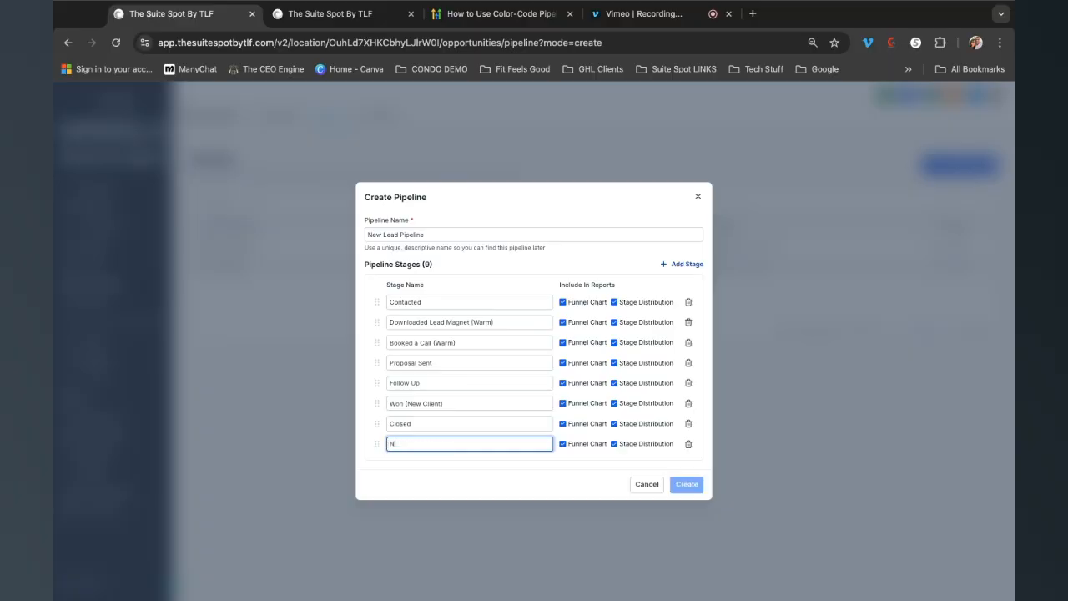
pyautogui.write('ot Qualif')
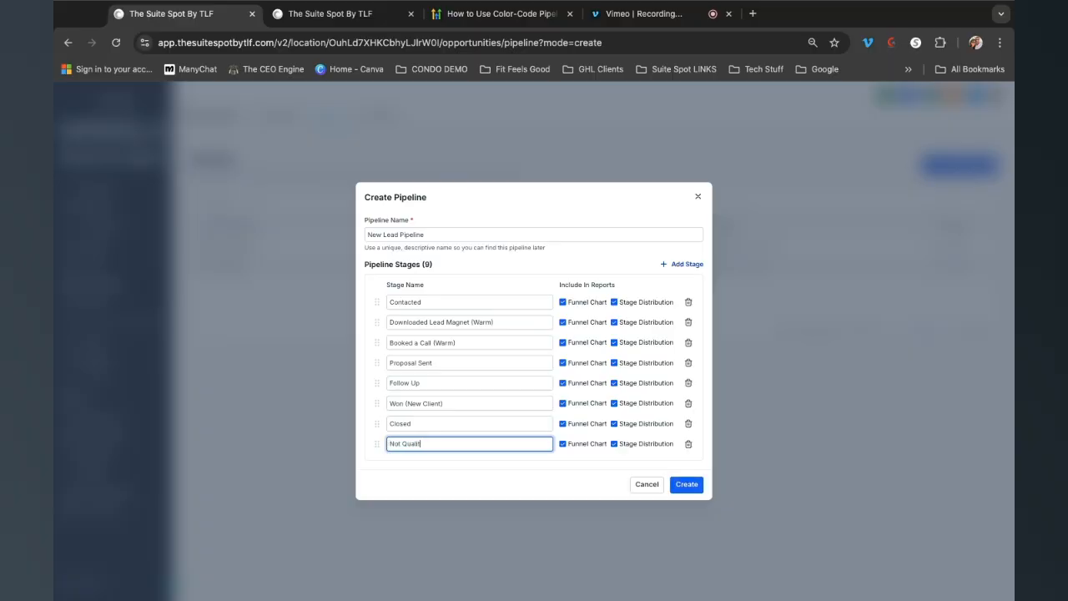
pyautogui.write('ied')
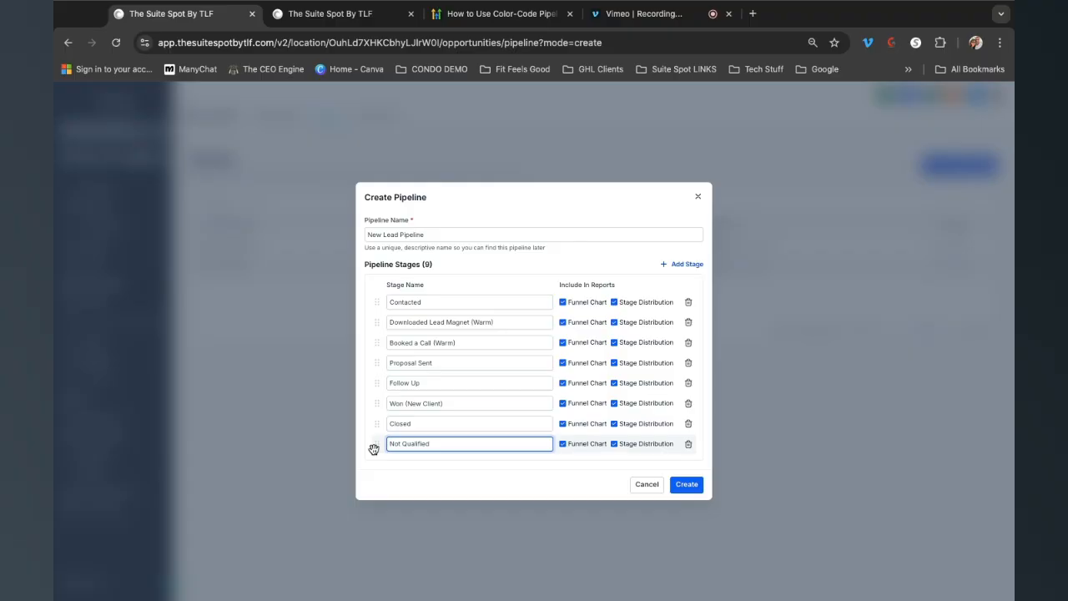
pyautogui.moveTo(373, 443); pyautogui.dragTo(374, 423)
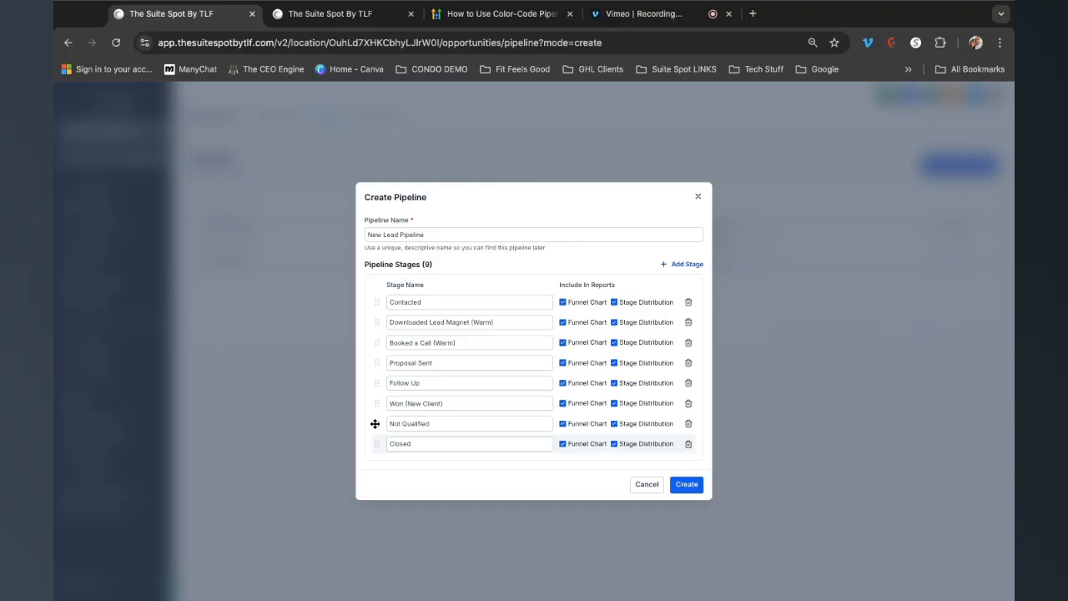
# Rename the Proposal Sent stage to 'Proposal Sent (Hot)' and create the pipeline.
pyautogui.click(515, 383)
pyautogui.click(457, 362)
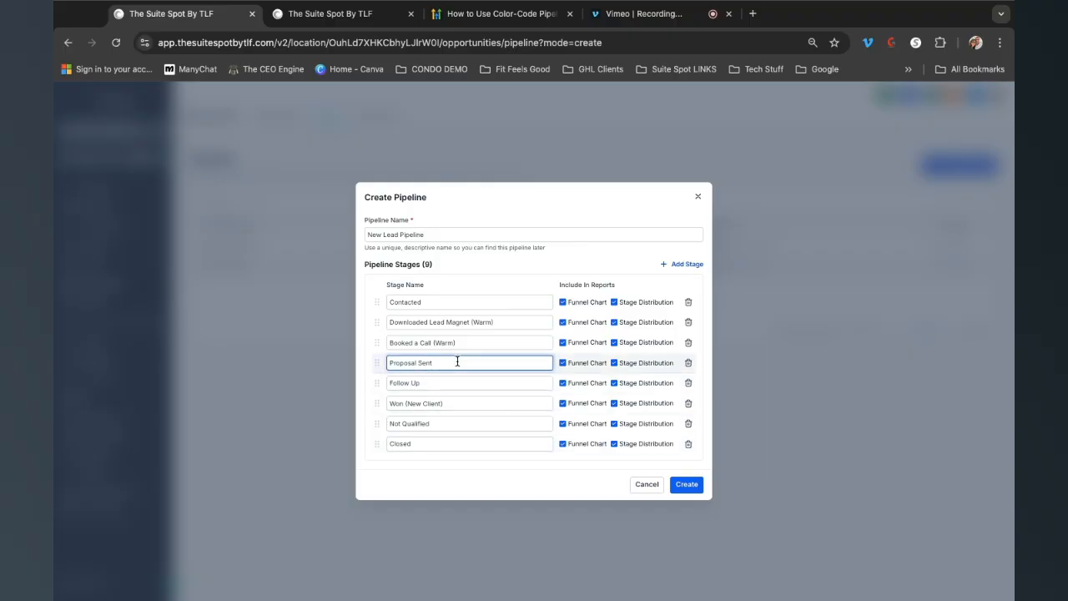
pyautogui.write('(Hot)')
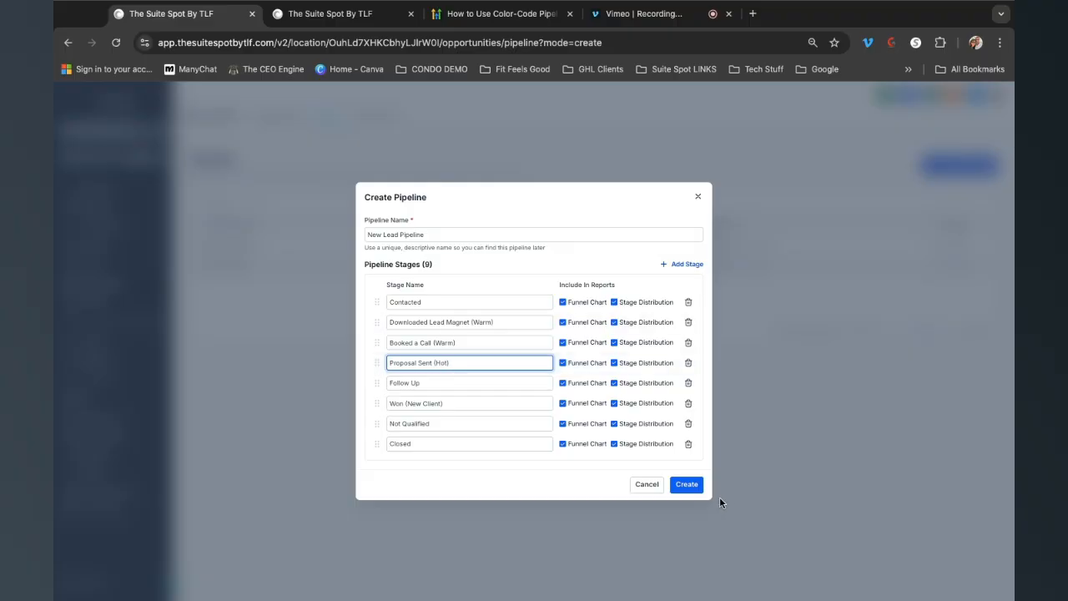
pyautogui.click(684, 486)
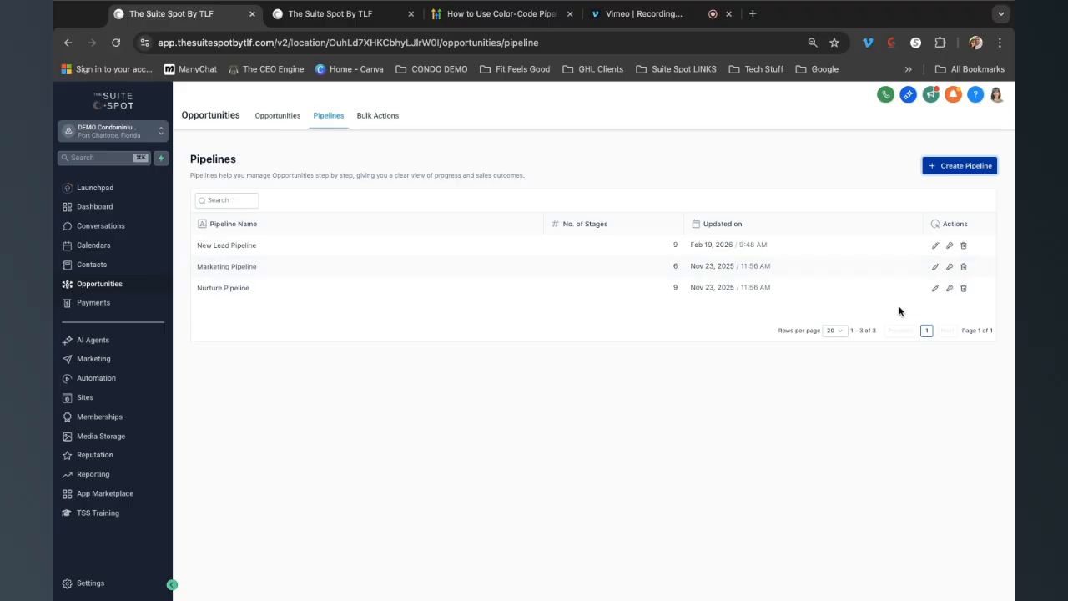
# Display the empty New Lead Pipeline on the Opportunities board.
pyautogui.click(270, 116)
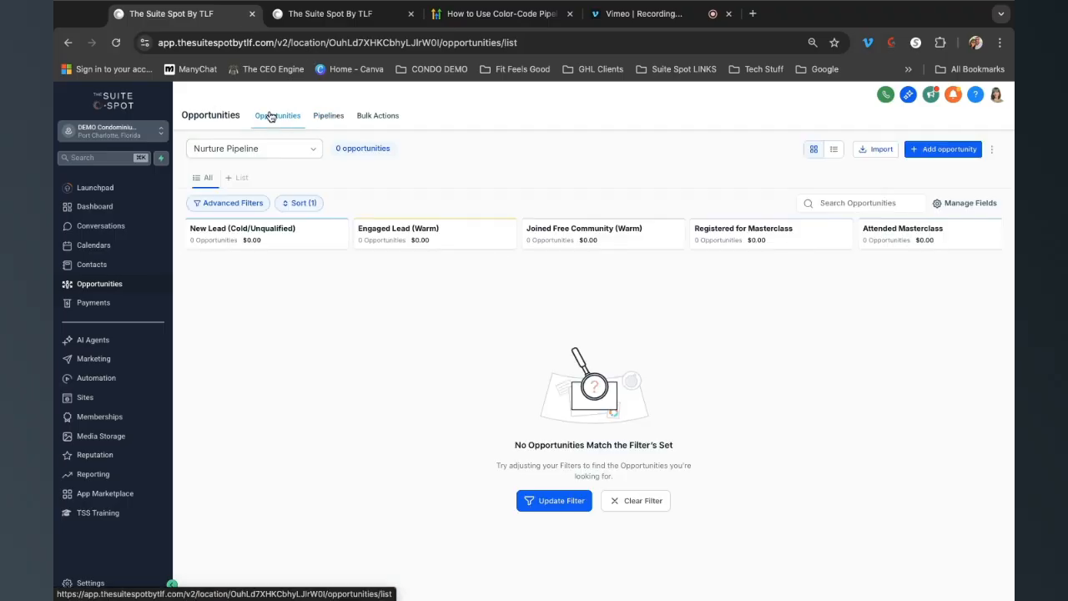
pyautogui.hscroll(8, 903, 291)
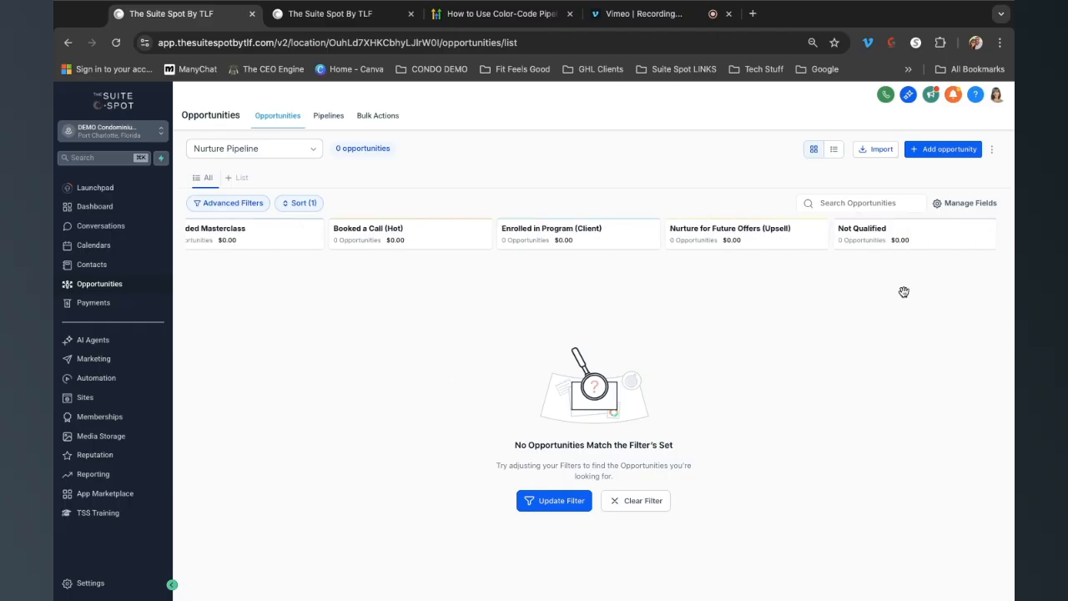
pyautogui.hscroll(-8, 904, 291)
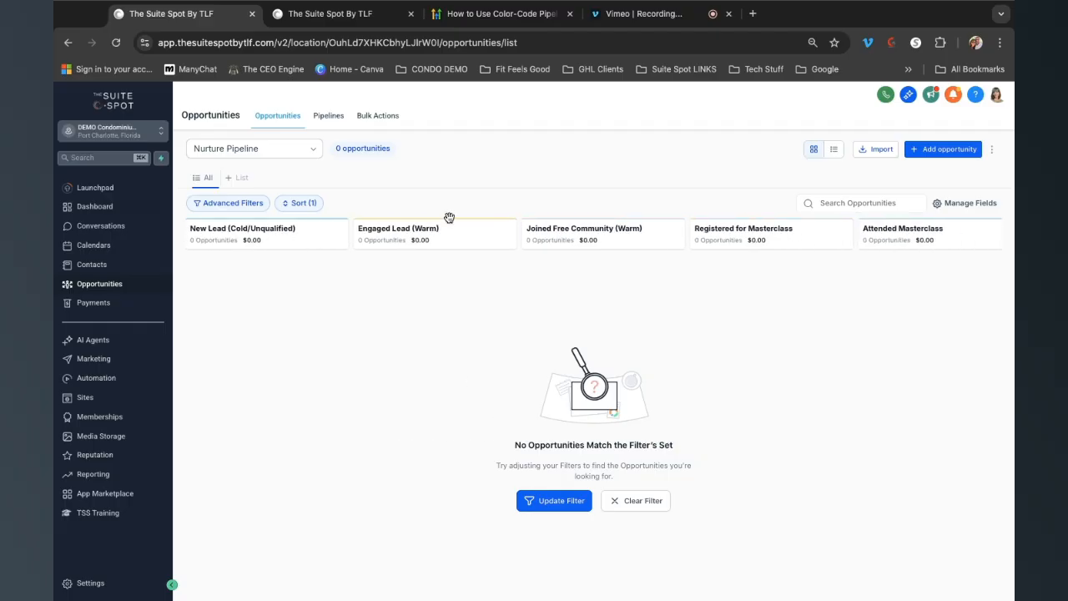
pyautogui.click(234, 148)
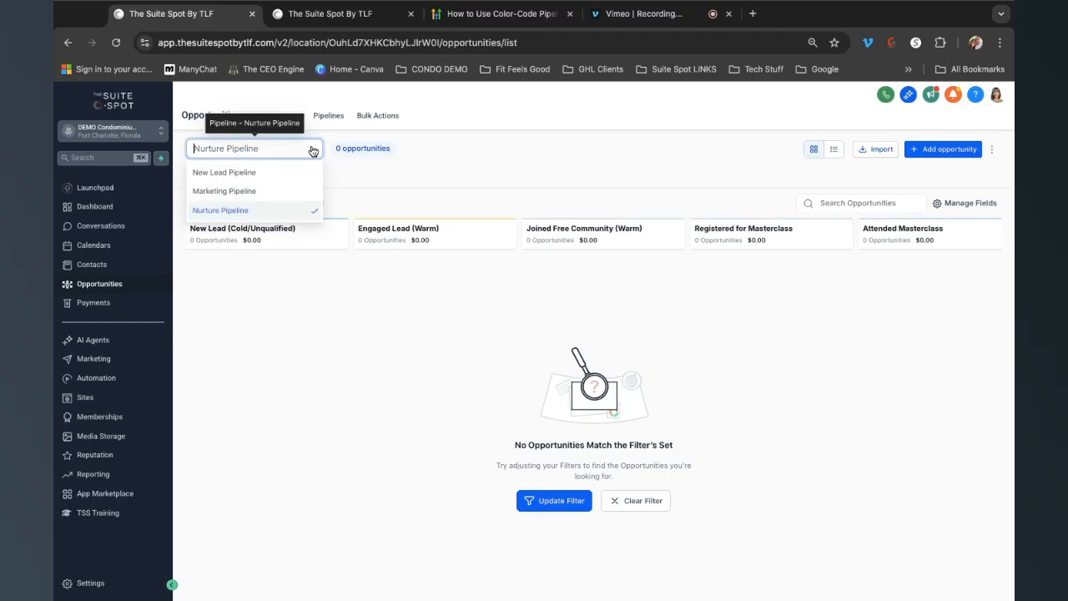
pyautogui.click(241, 172)
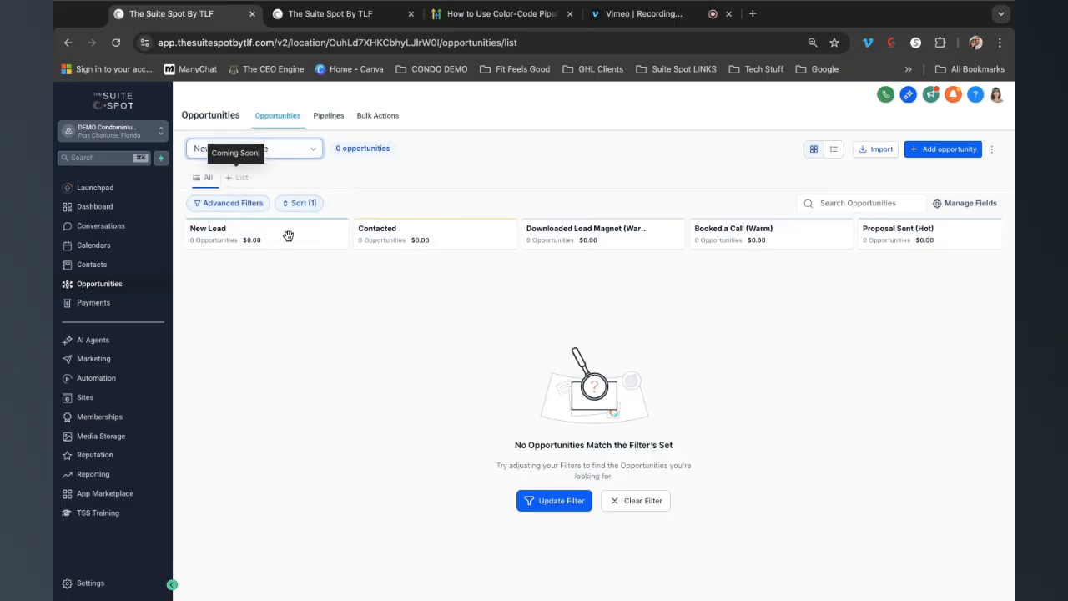
pyautogui.click(81, 267)
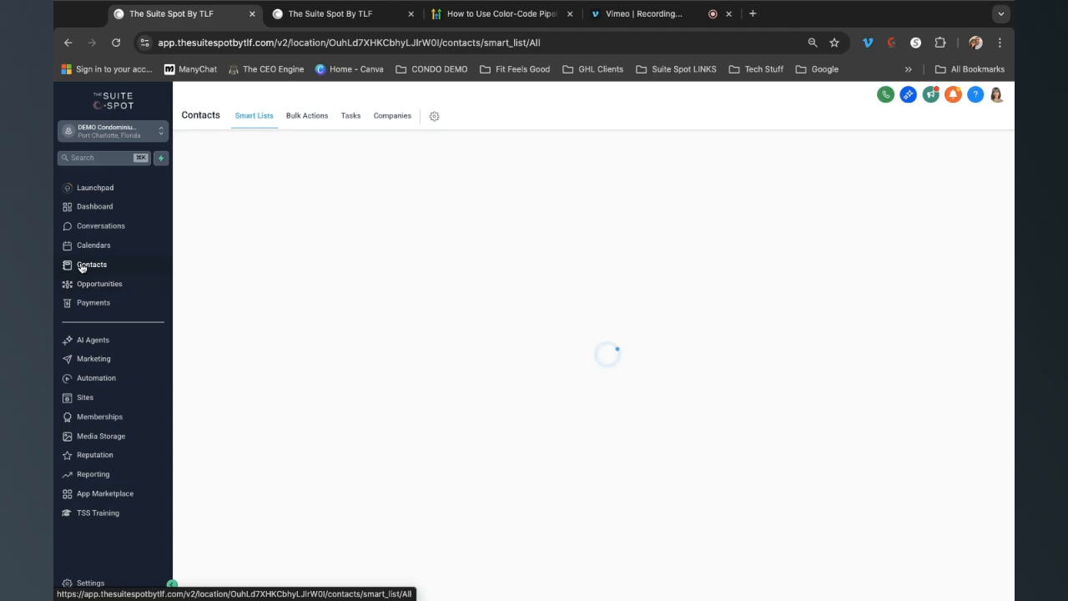
pyautogui.click(62, 43)
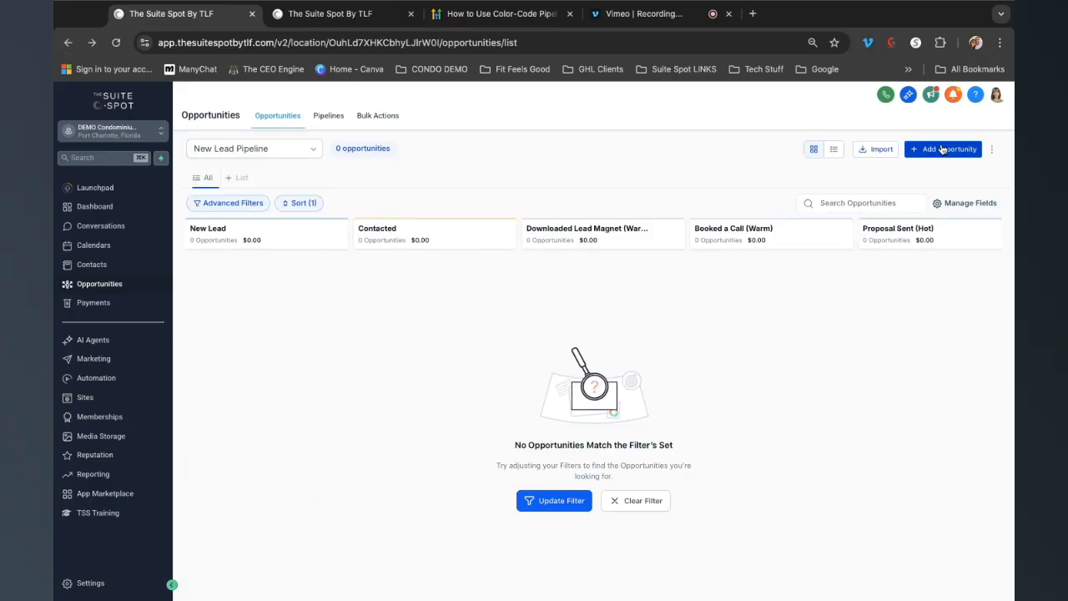
pyautogui.click(872, 159)
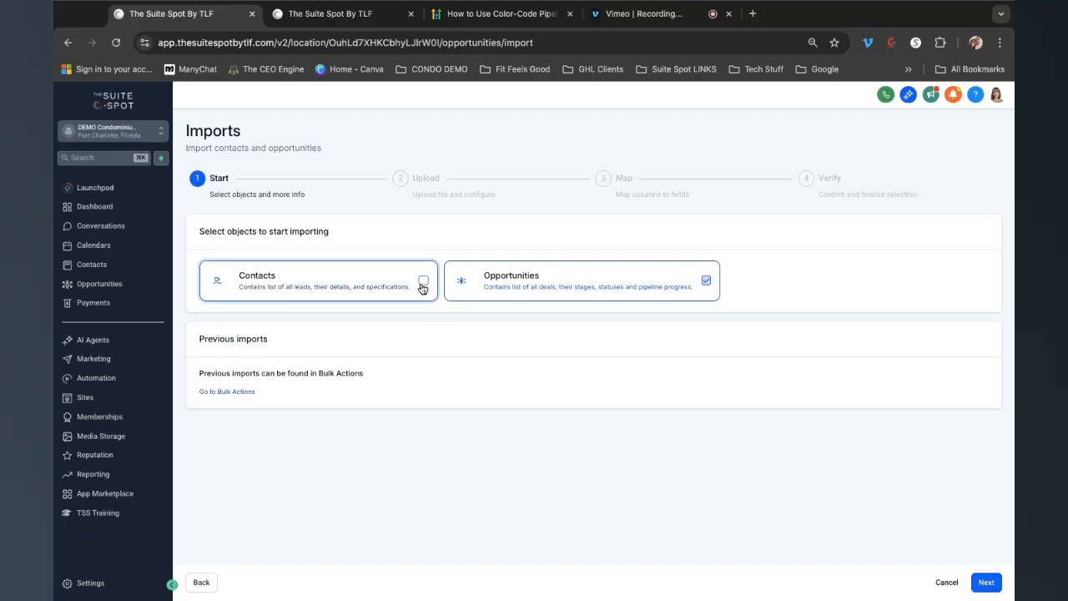
pyautogui.click(423, 281)
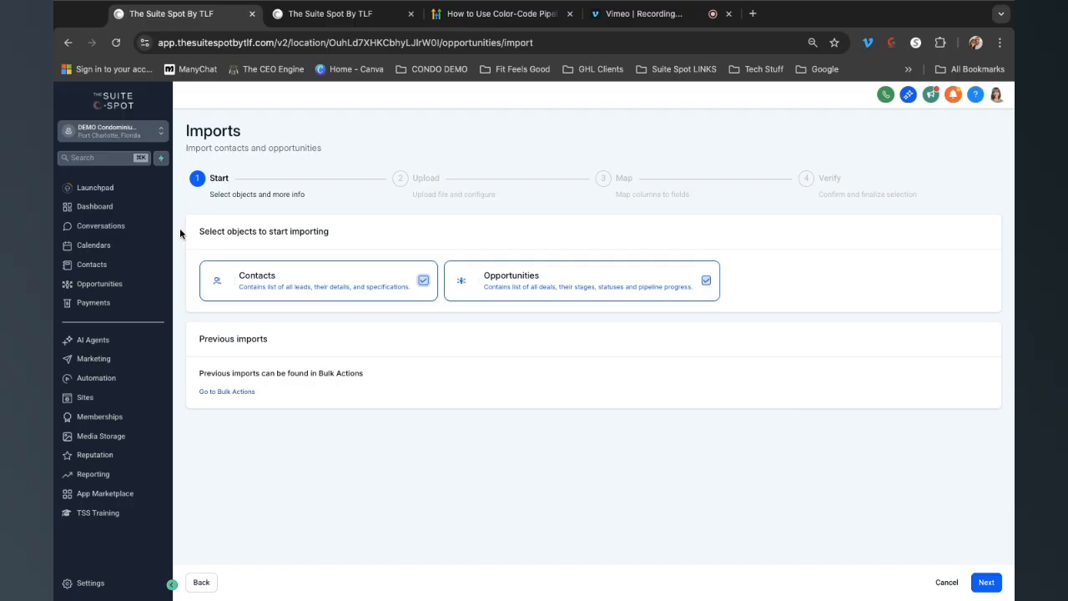
pyautogui.click(67, 43)
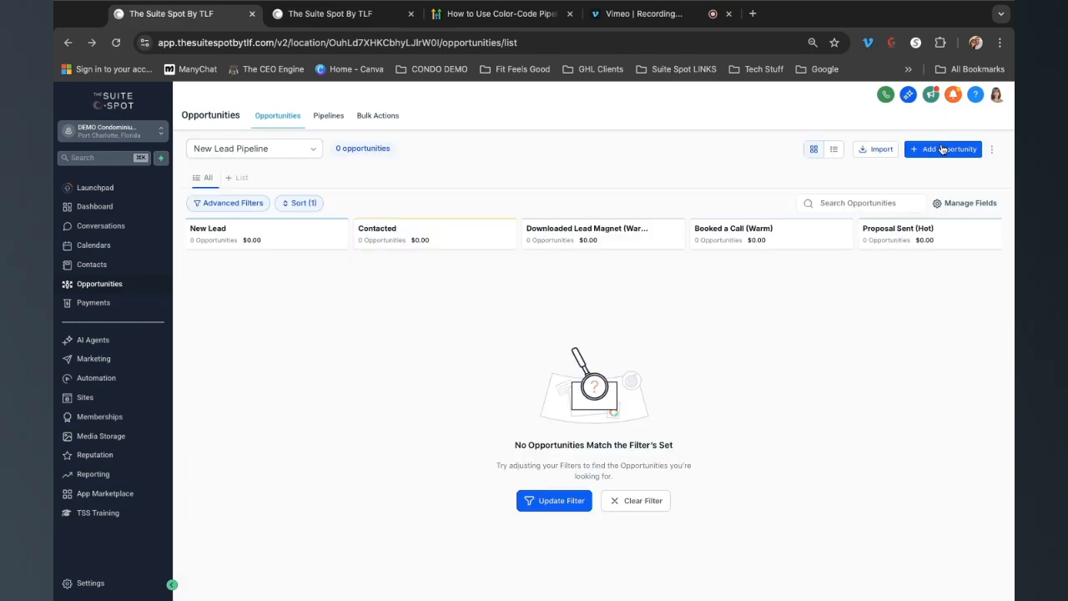
# Add an opportunity with a newly created primary contact and enter the contact's e-mail address.
pyautogui.click(921, 155)
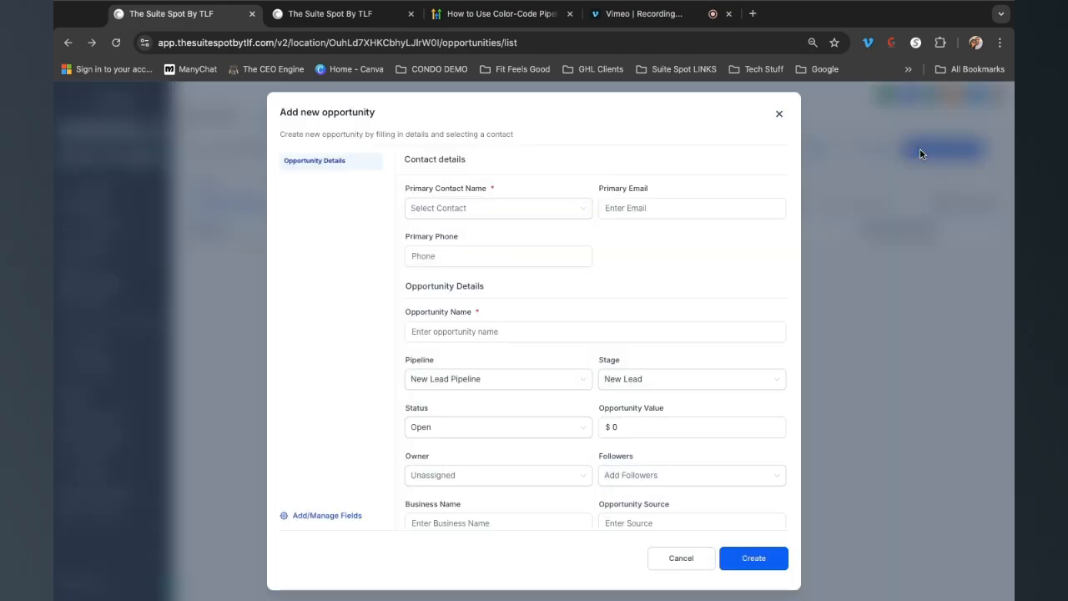
pyautogui.click(481, 209)
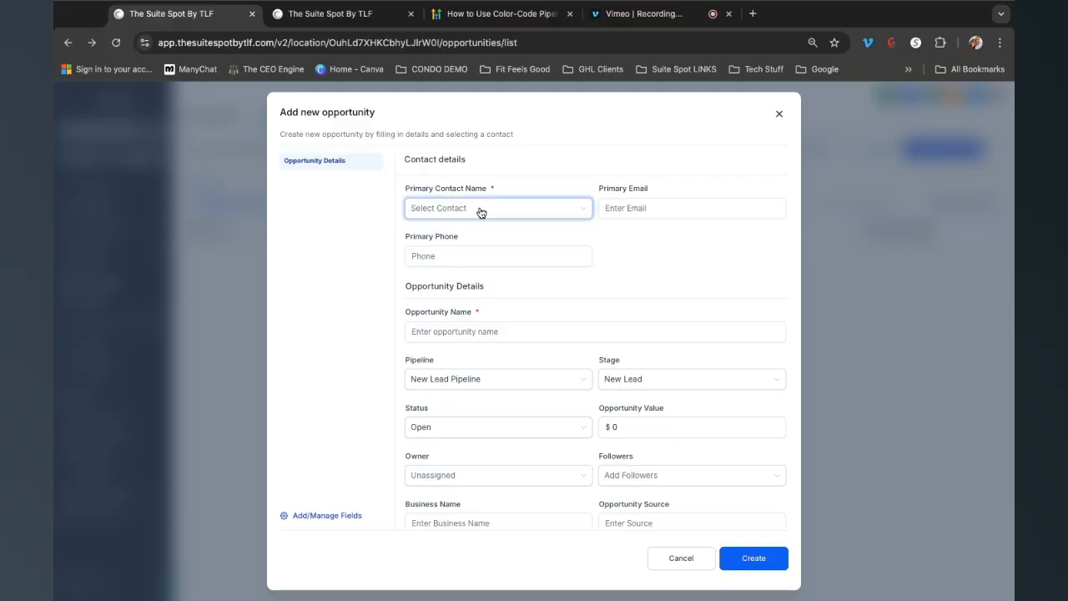
pyautogui.write('Clara')
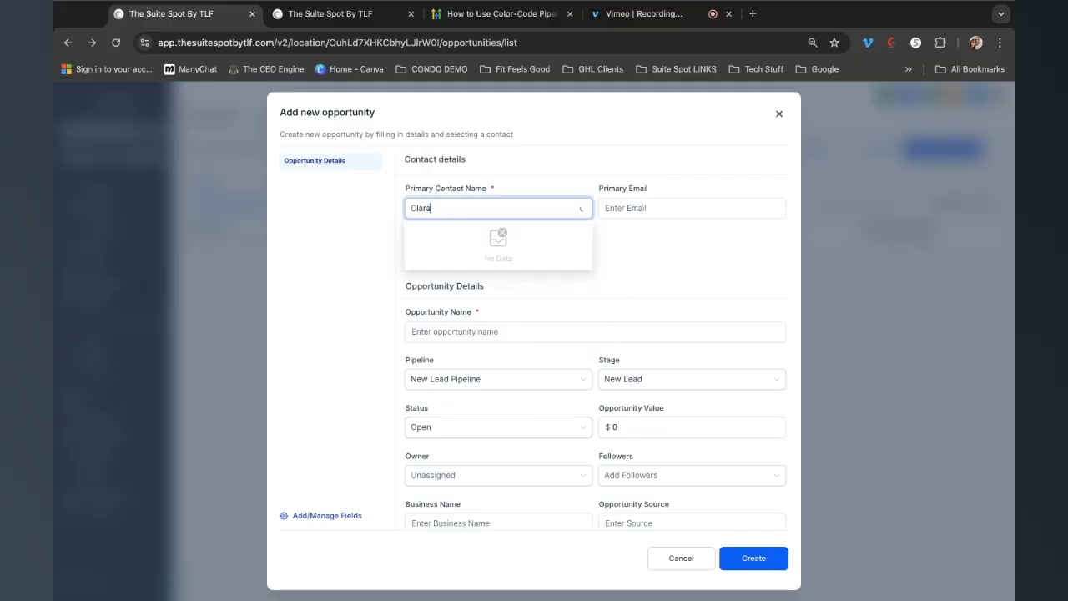
pyautogui.click(712, 275)
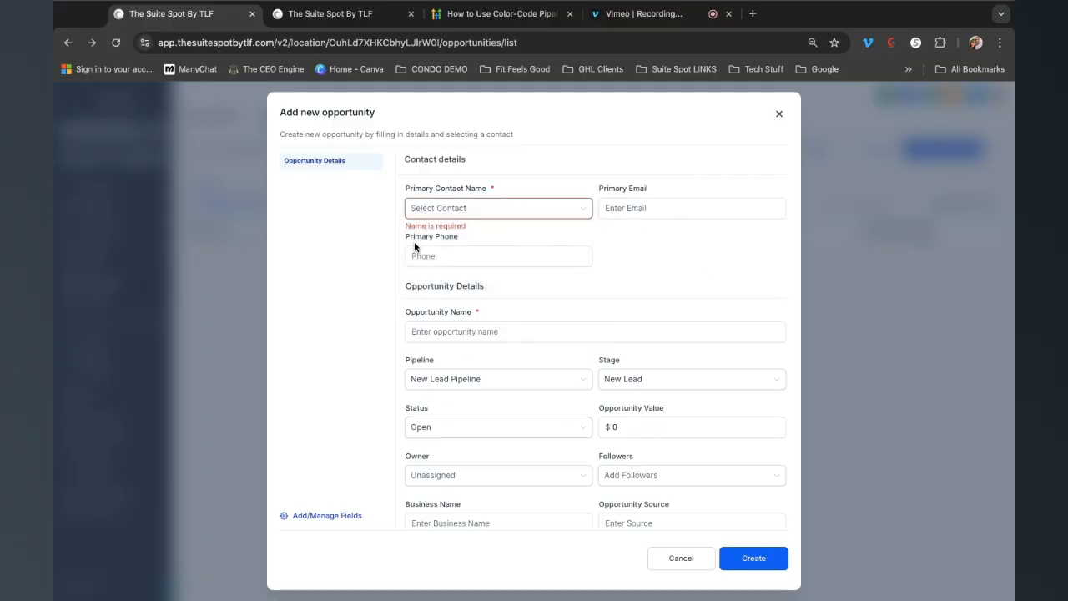
pyautogui.click(468, 210)
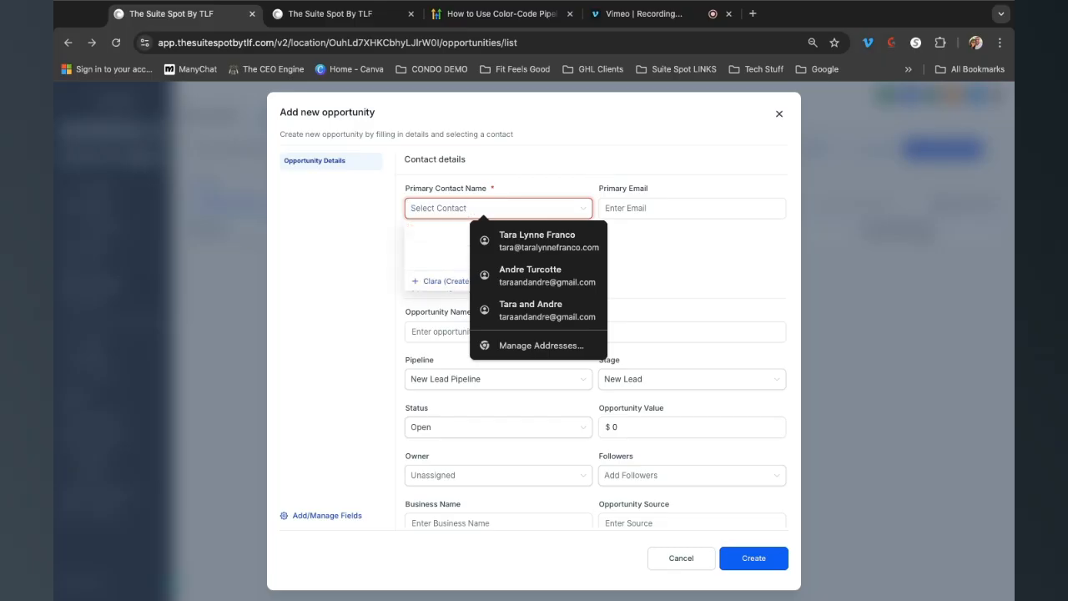
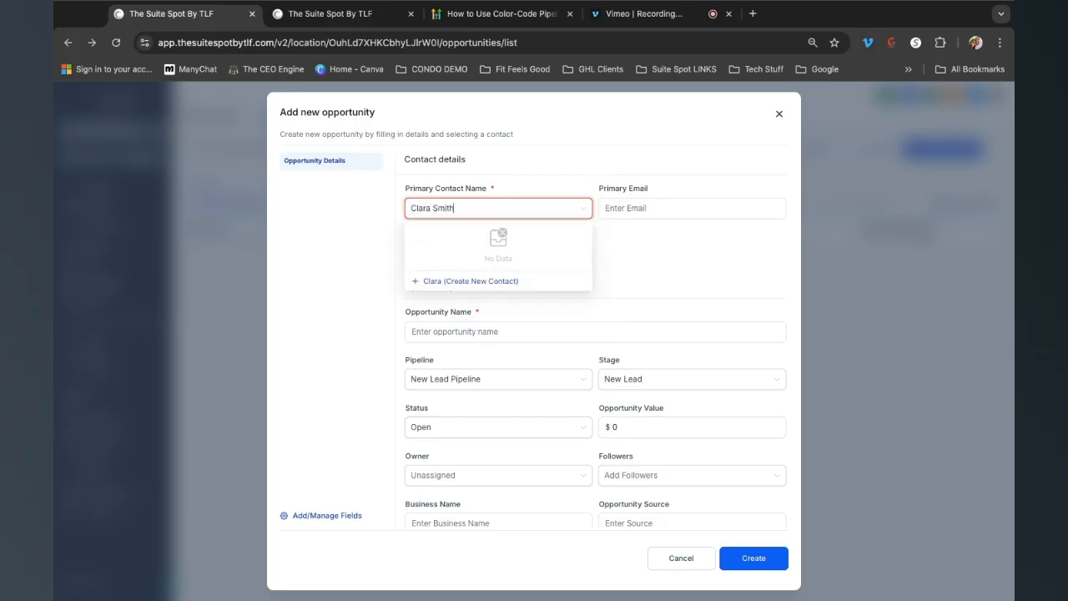
pyautogui.click(512, 280)
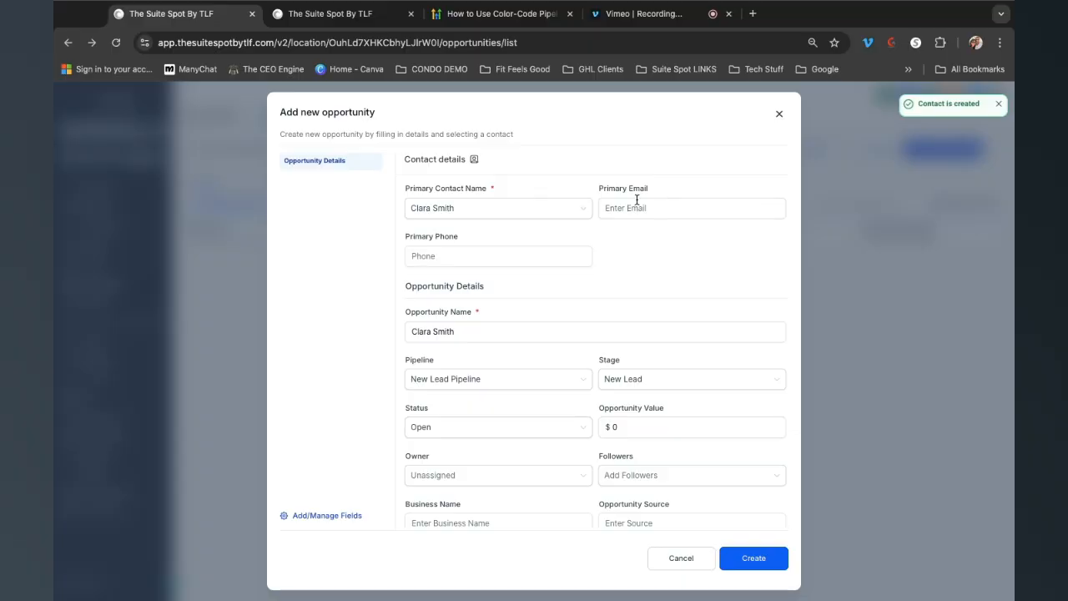
pyautogui.click(638, 205)
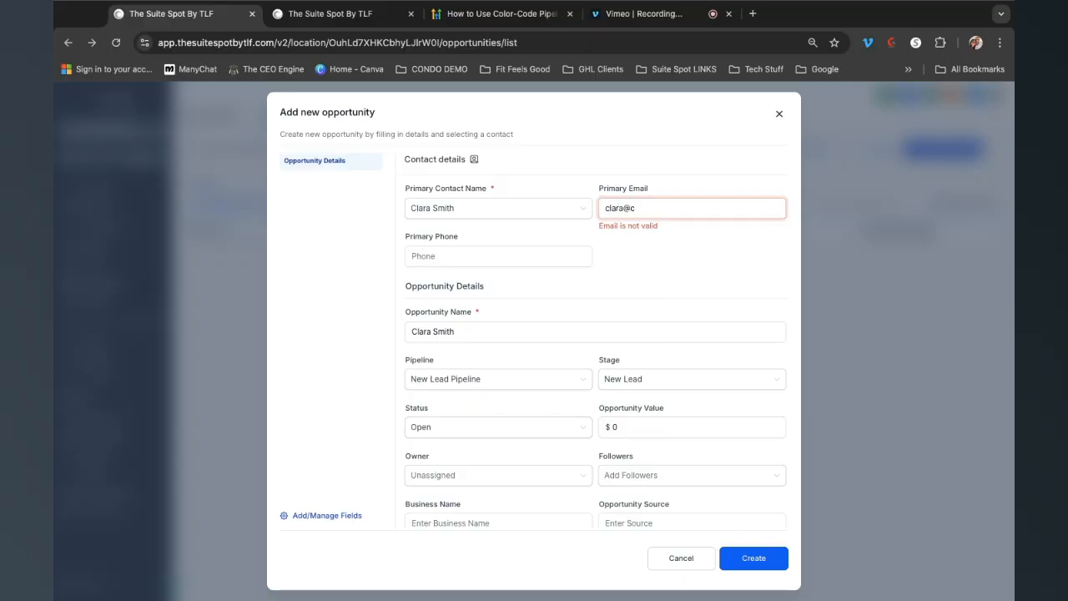
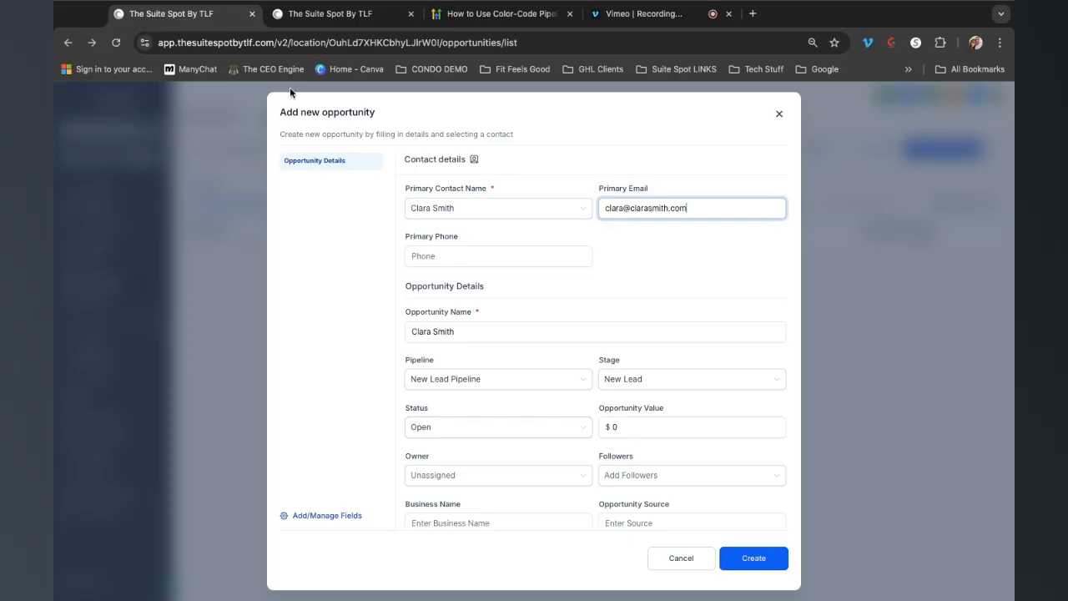
pyautogui.click(485, 331)
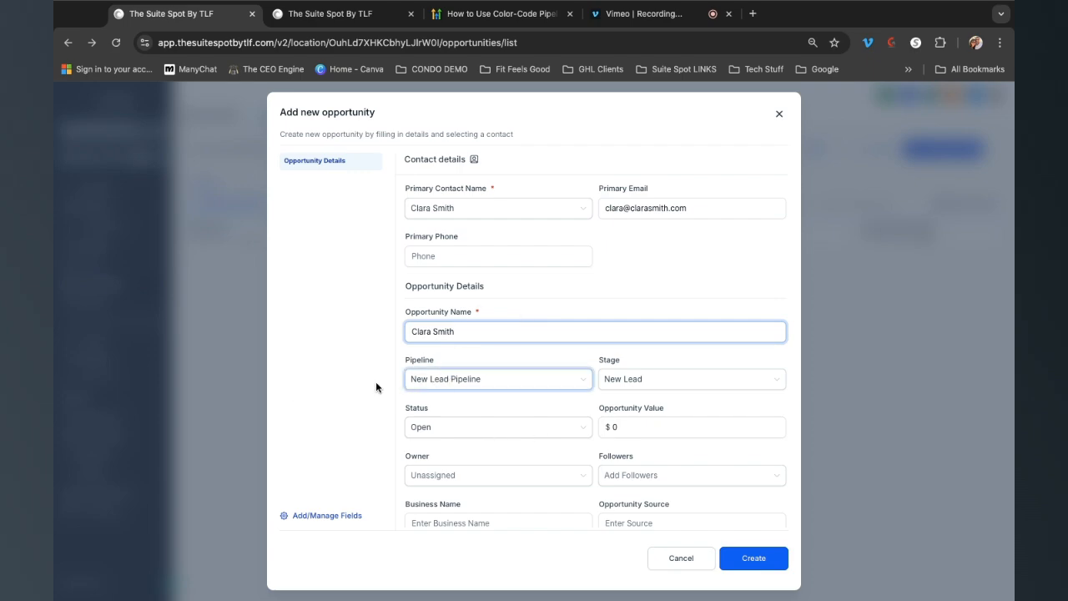
# Put the opportunity in the Contacted stage with a value of $11000.
pyautogui.click(753, 384)
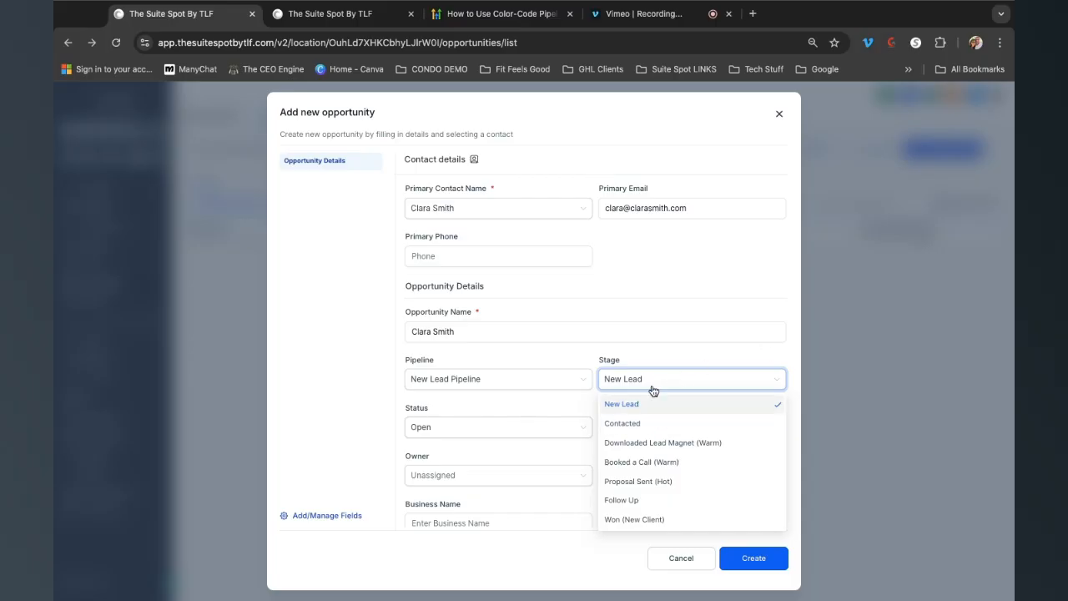
pyautogui.click(622, 424)
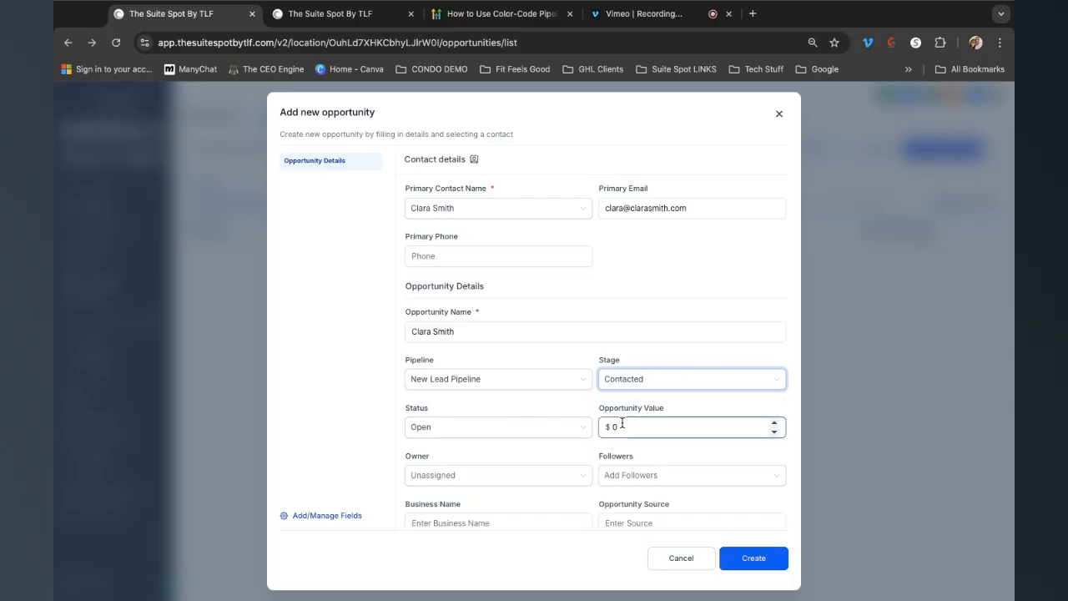
pyautogui.click(672, 424)
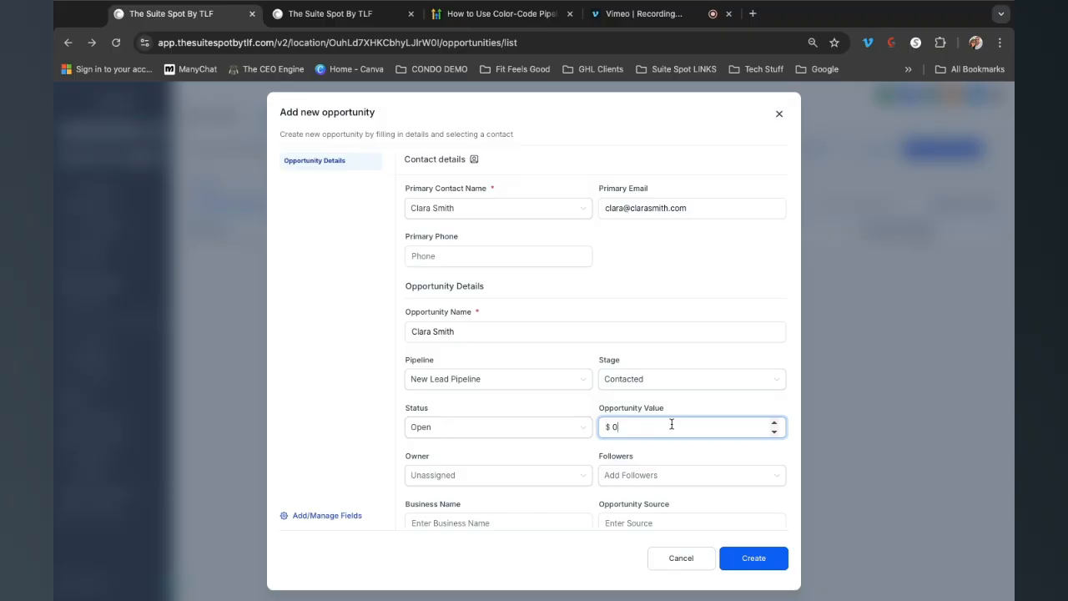
pyautogui.write('10')
pyautogui.press('BackSpace')
pyautogui.press('BackSpace')
pyautogui.write('11000')
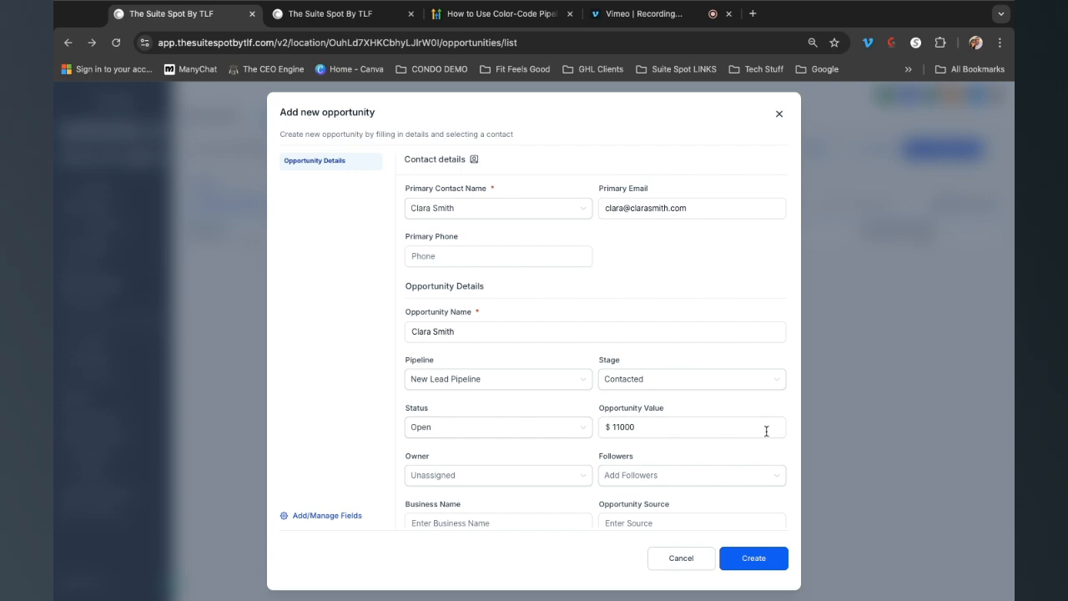
# Set source LinkedIN, add the coach tag, and create the opportunity.
pyautogui.scroll(-1, 724, 437)
pyautogui.click(535, 411)
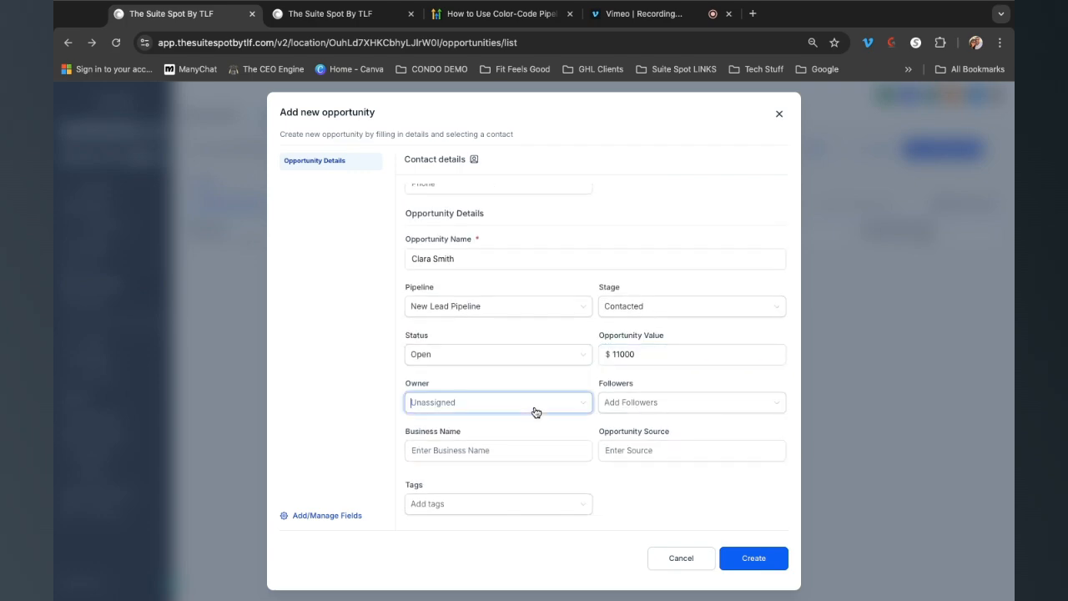
pyautogui.click(534, 382)
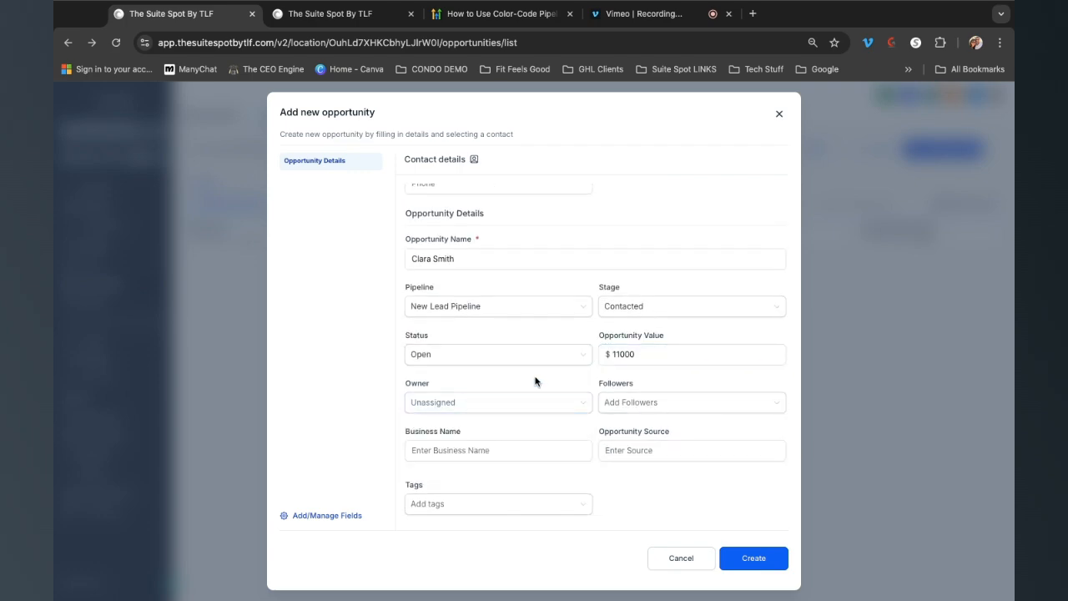
pyautogui.click(448, 450)
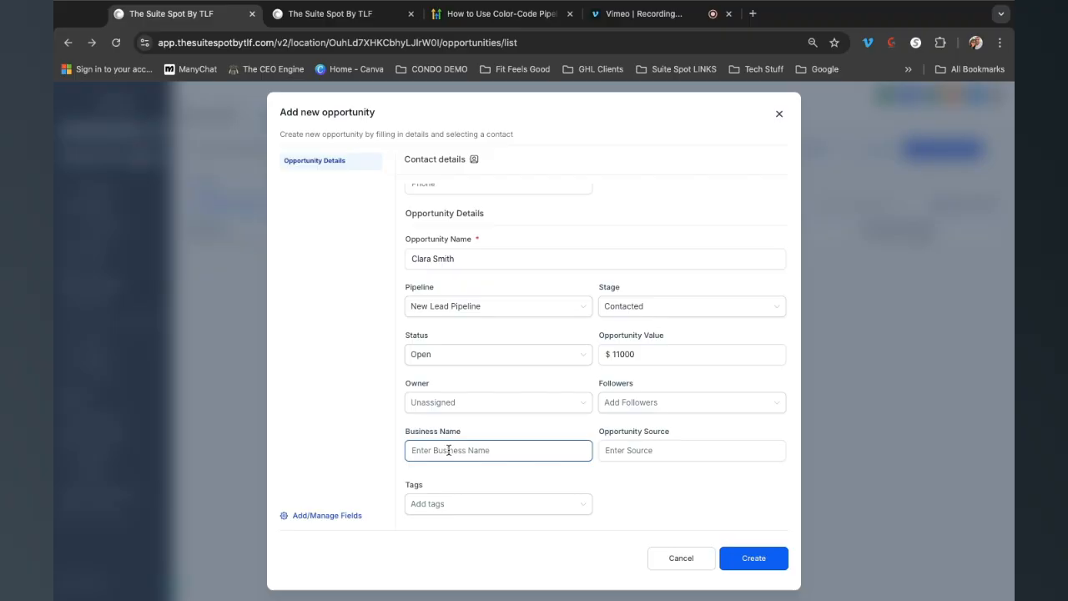
pyautogui.click(642, 454)
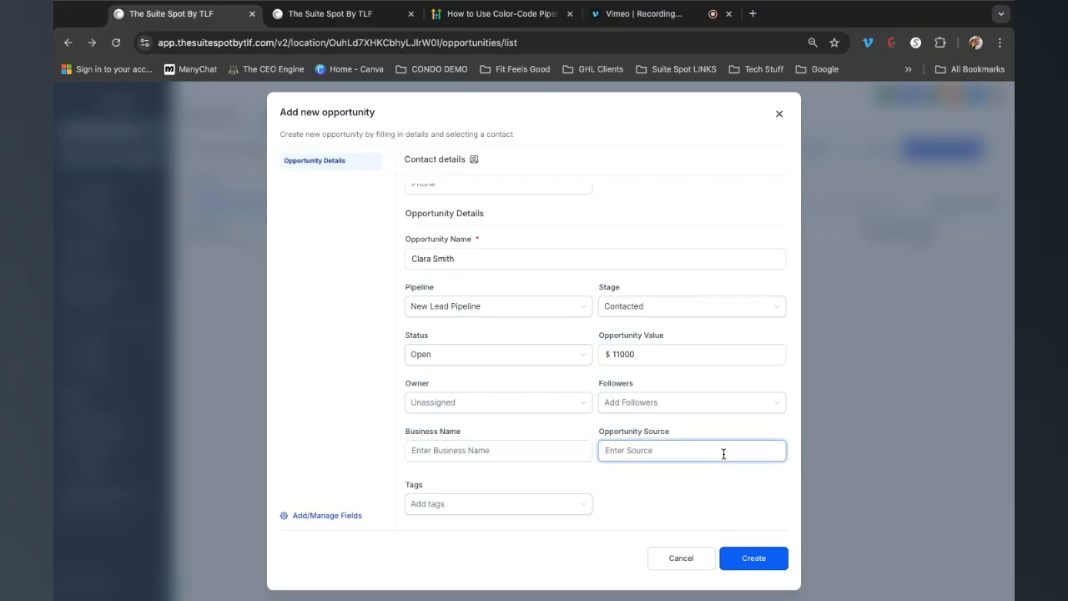
pyautogui.write('LinkedIN')
pyautogui.click(589, 504)
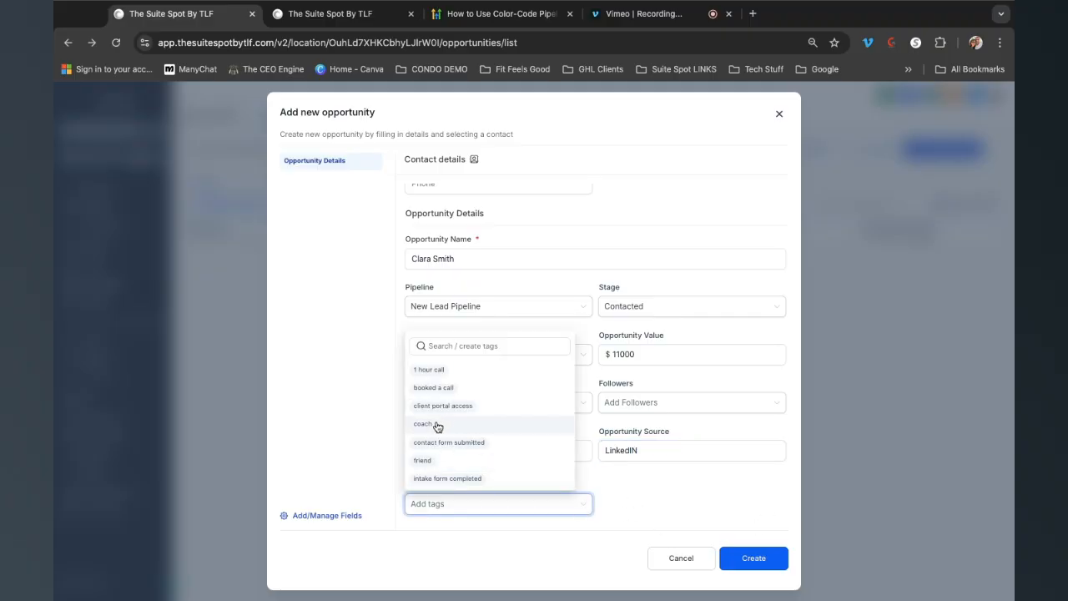
pyautogui.click(438, 426)
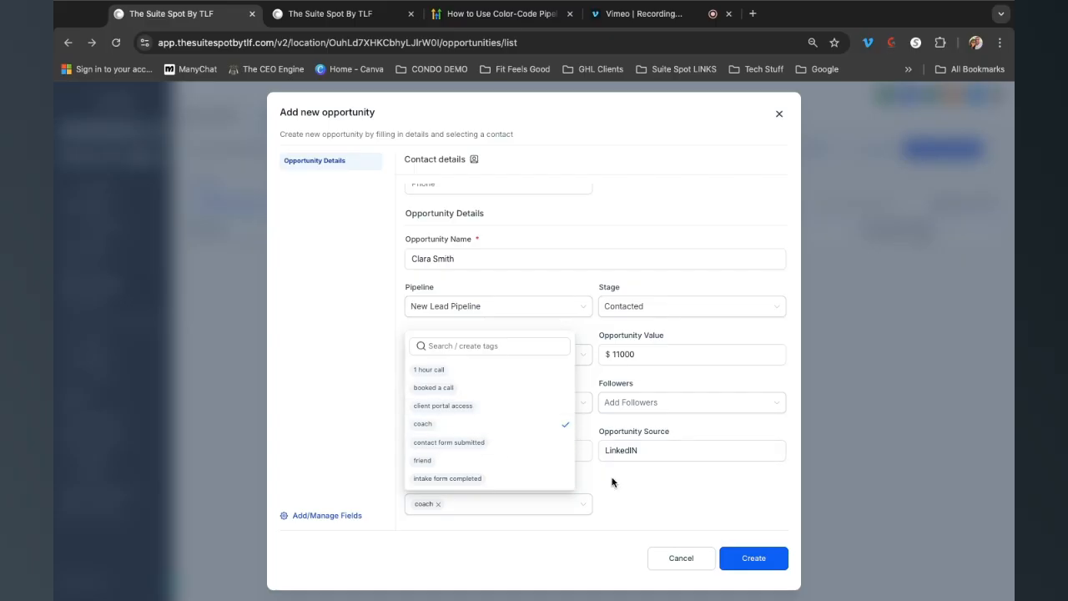
pyautogui.click(719, 483)
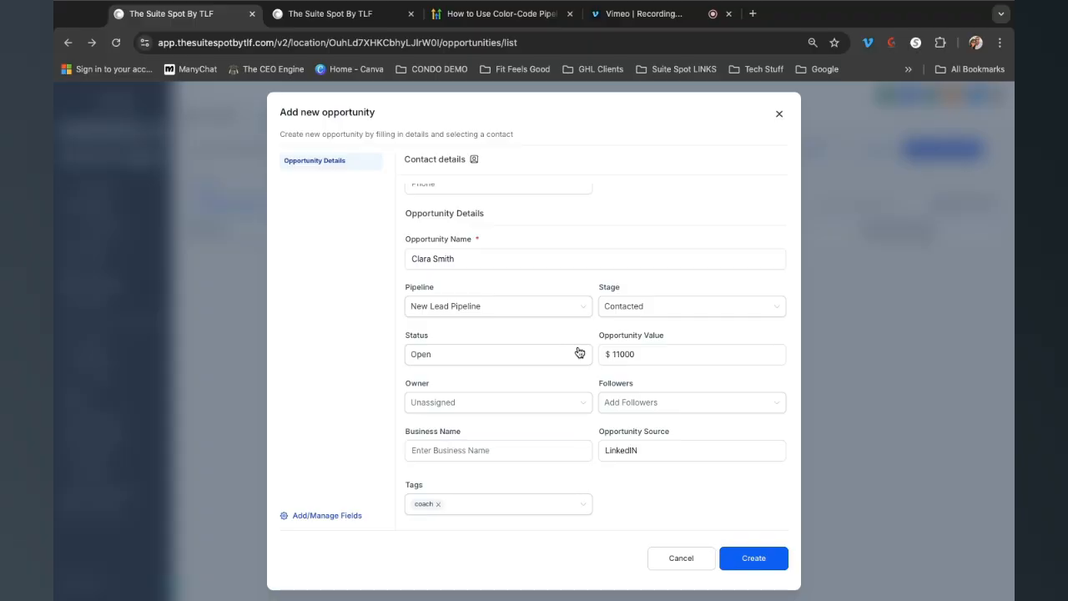
pyautogui.click(755, 559)
# Close the opportunity editor and check the board's extra options menu.
pyautogui.click(776, 114)
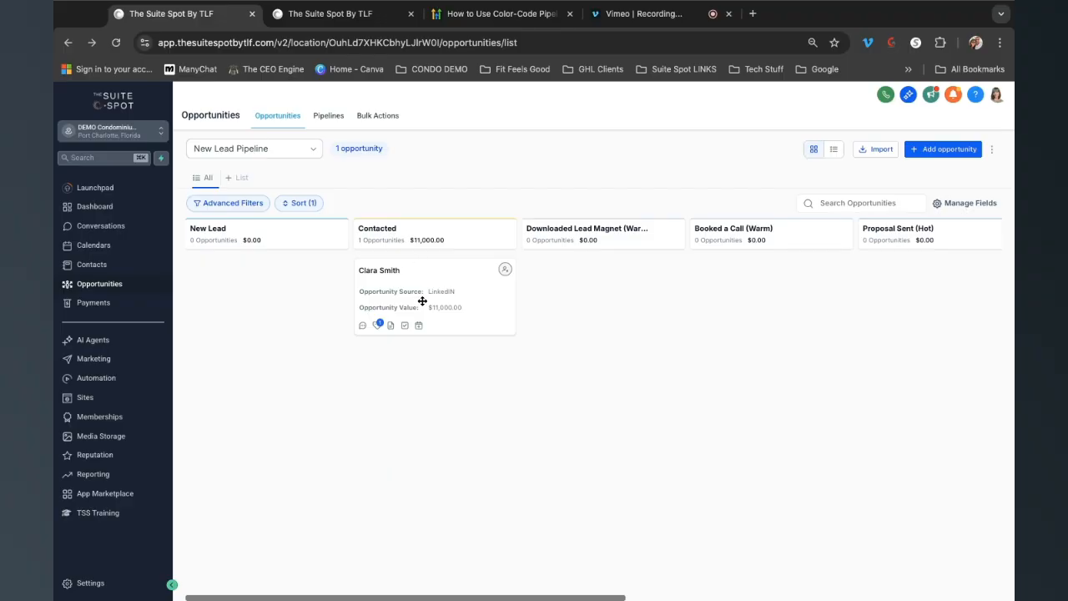
pyautogui.click(991, 149)
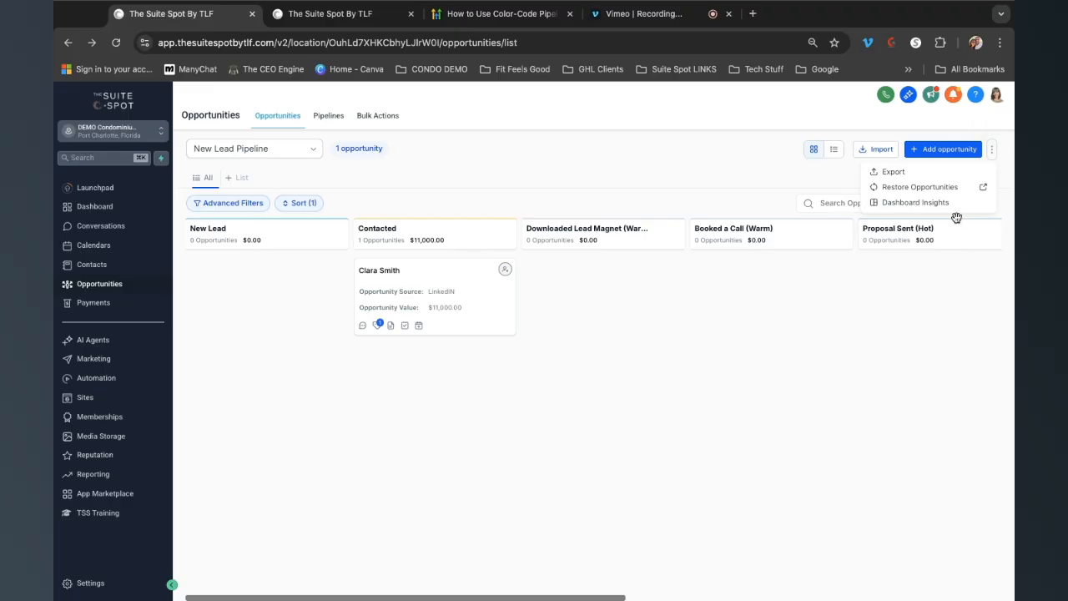
pyautogui.click(899, 188)
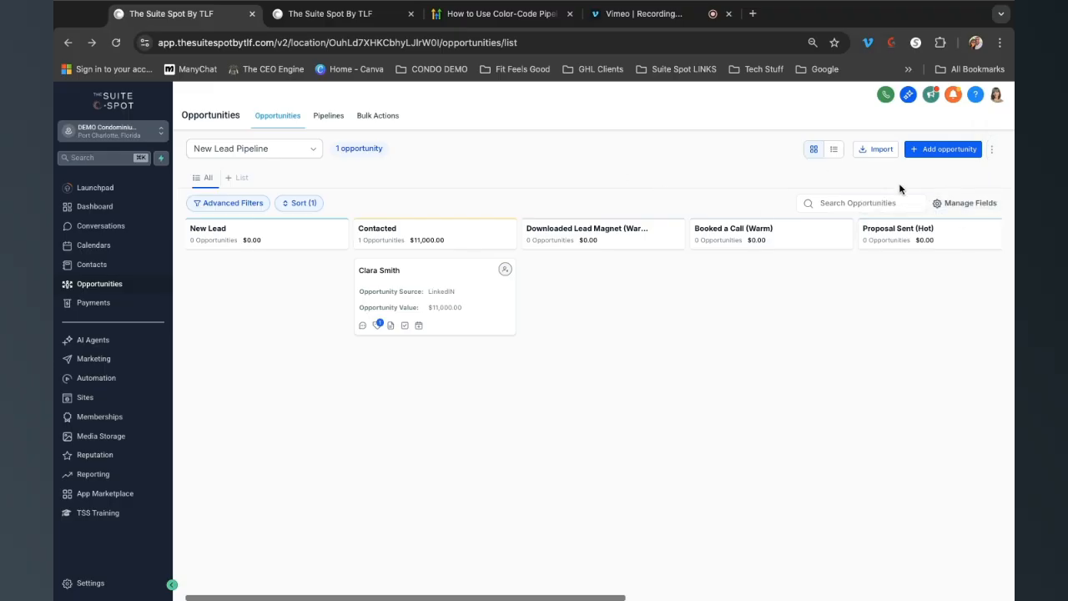
# Show Created On and Days Since Last Updated on cards, hide Opportunity Owner, and apply.
pyautogui.click(963, 204)
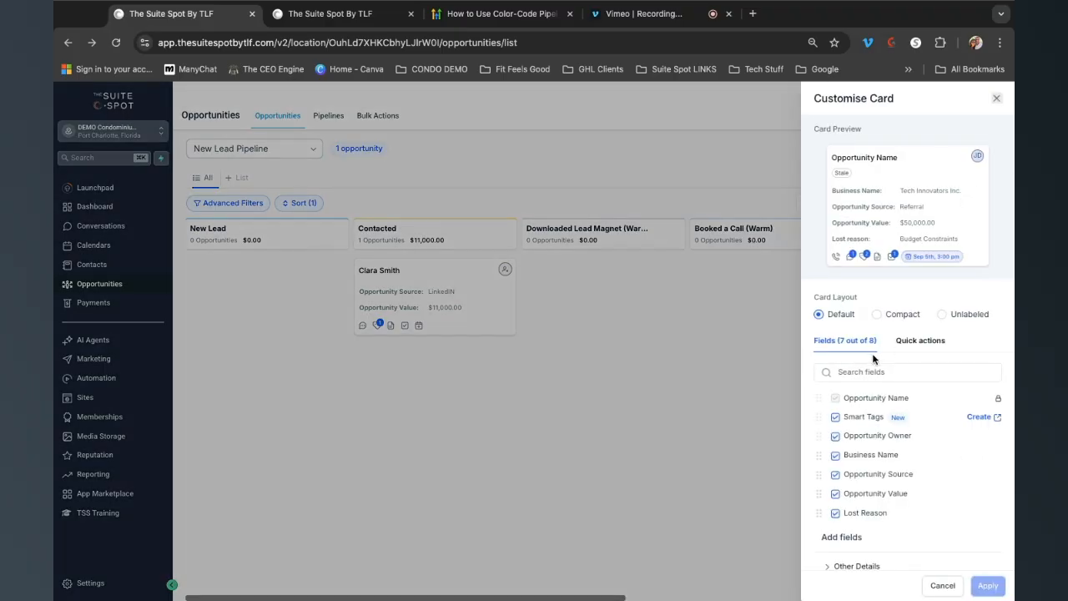
pyautogui.scroll(-2, 907, 416)
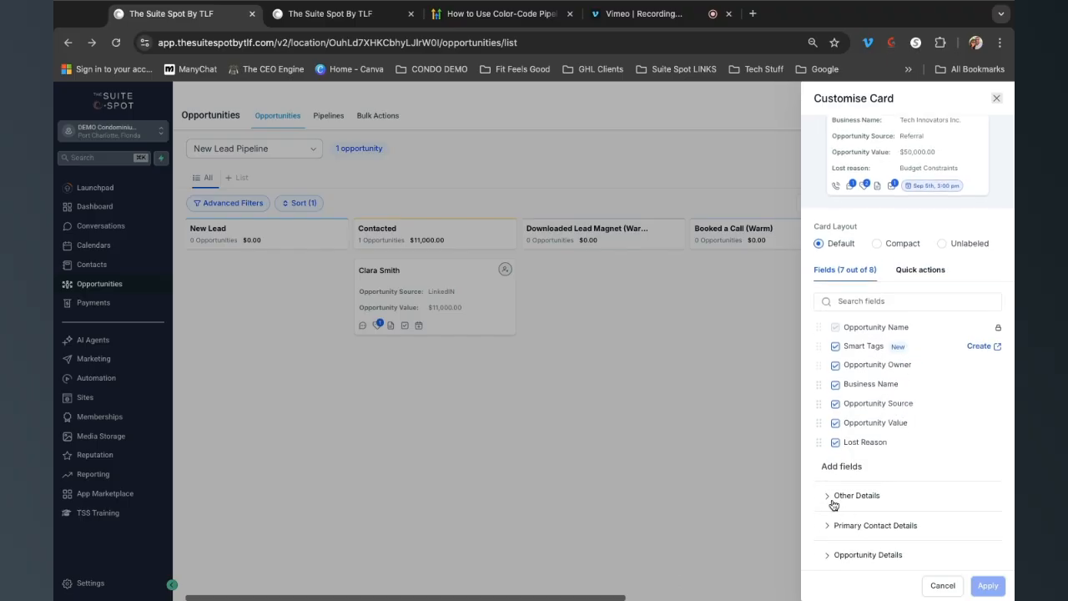
pyautogui.click(833, 498)
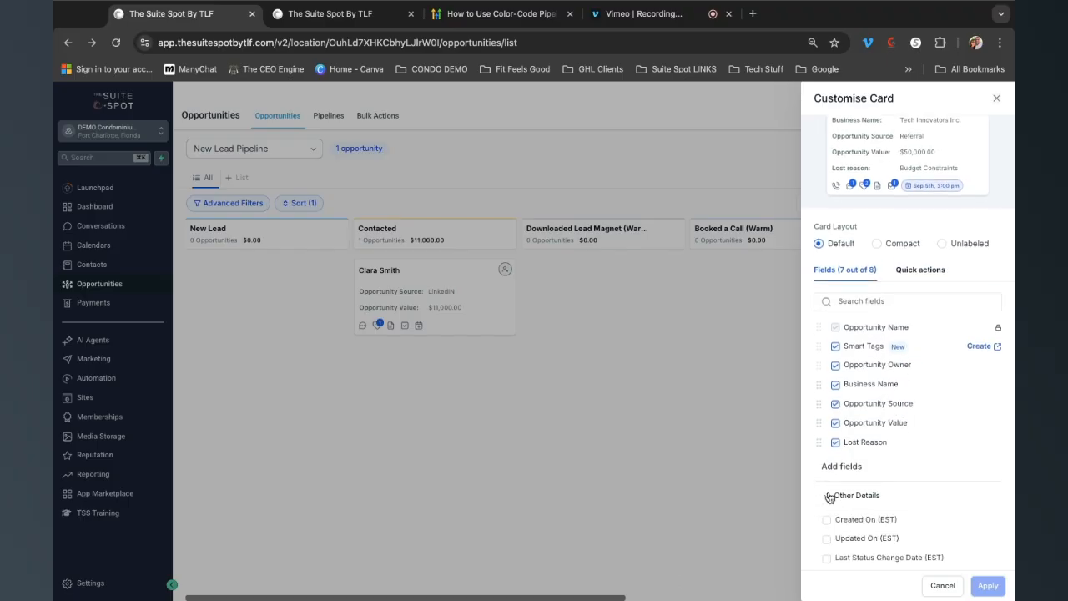
pyautogui.scroll(-1, 926, 527)
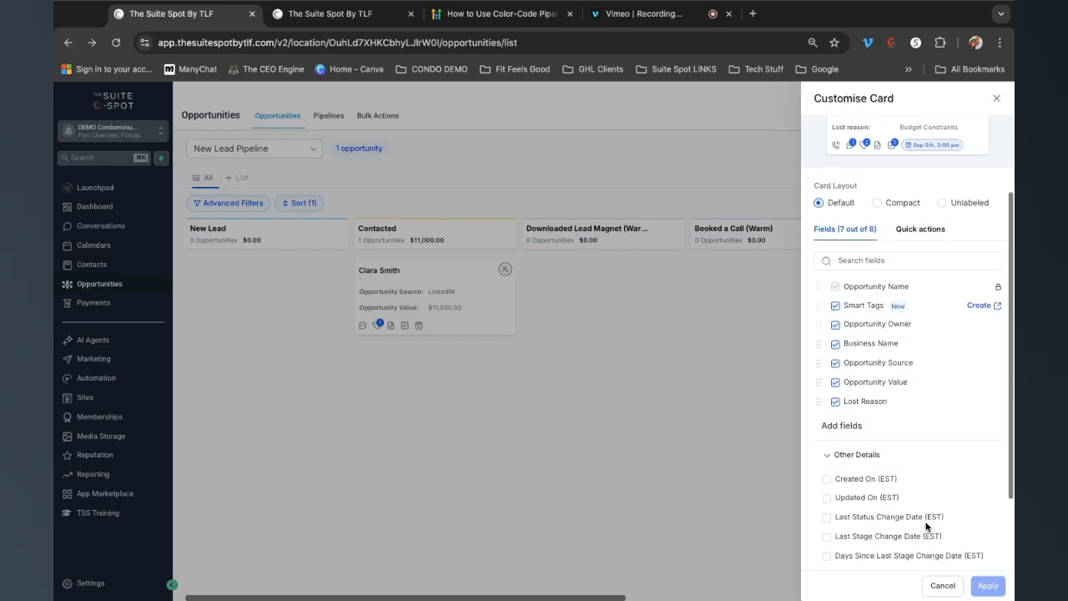
pyautogui.click(825, 480)
pyautogui.scroll(-1, 935, 441)
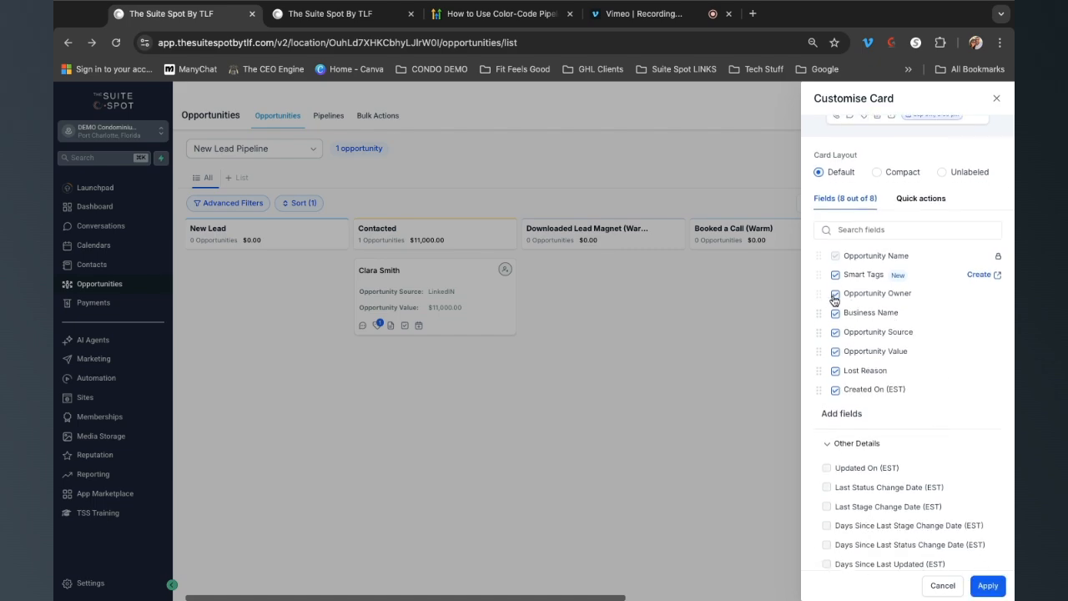
pyautogui.click(835, 293)
pyautogui.scroll(-1, 960, 371)
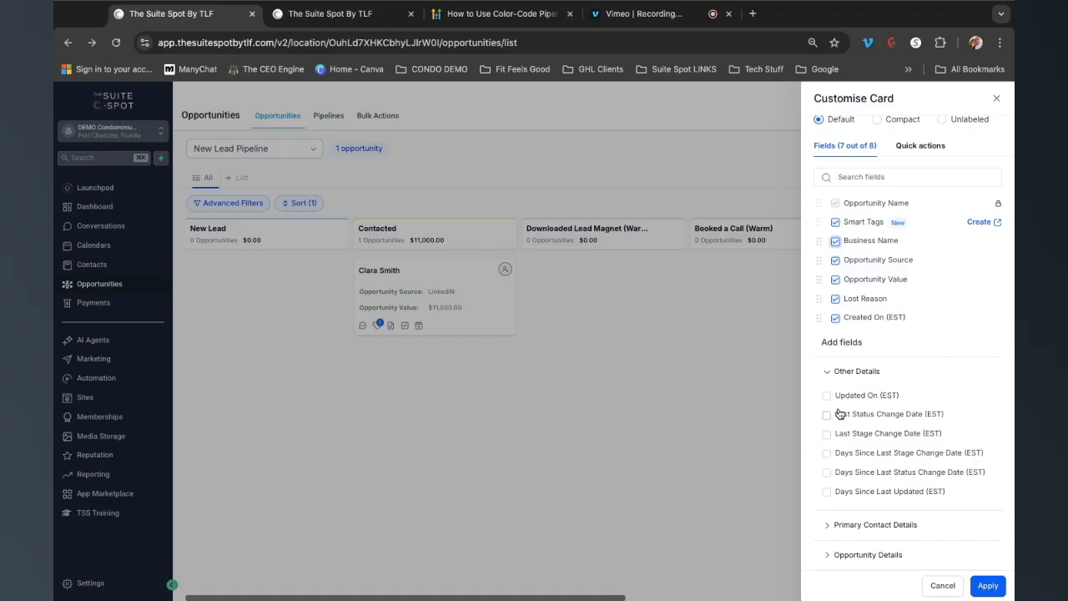
pyautogui.click(825, 490)
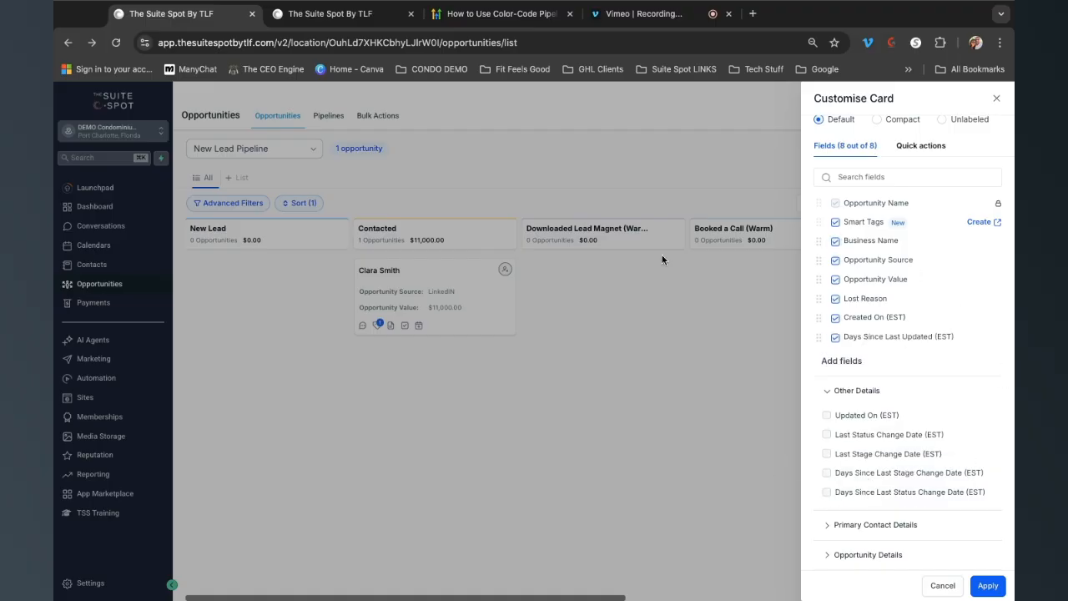
pyautogui.click(986, 586)
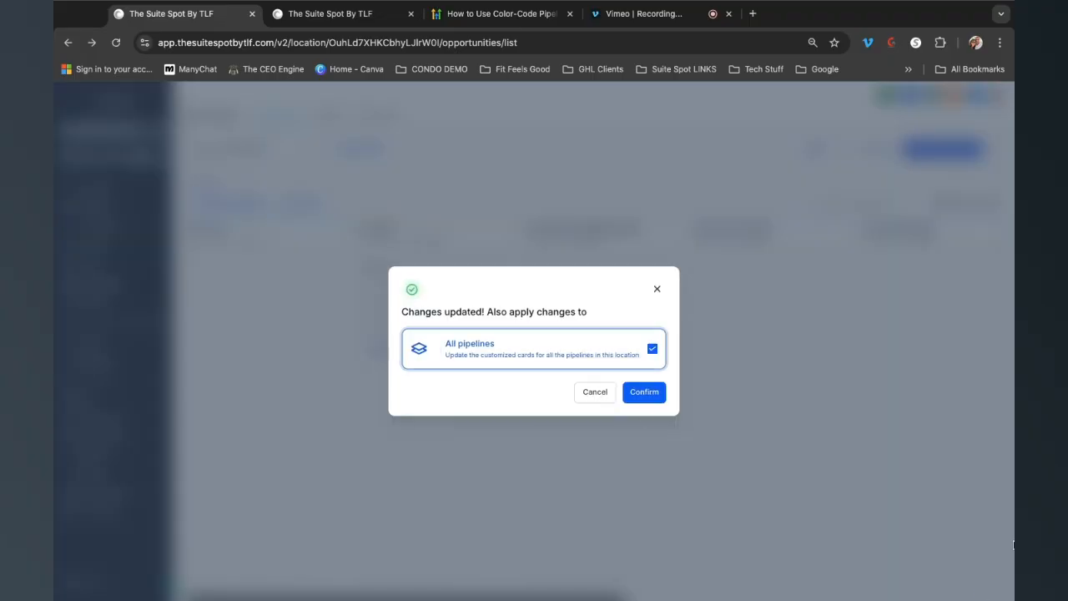
# Apply the card changes to all pipelines, move the opportunity to Proposal Sent (Hot), and list opportunities as a table.
pyautogui.click(641, 392)
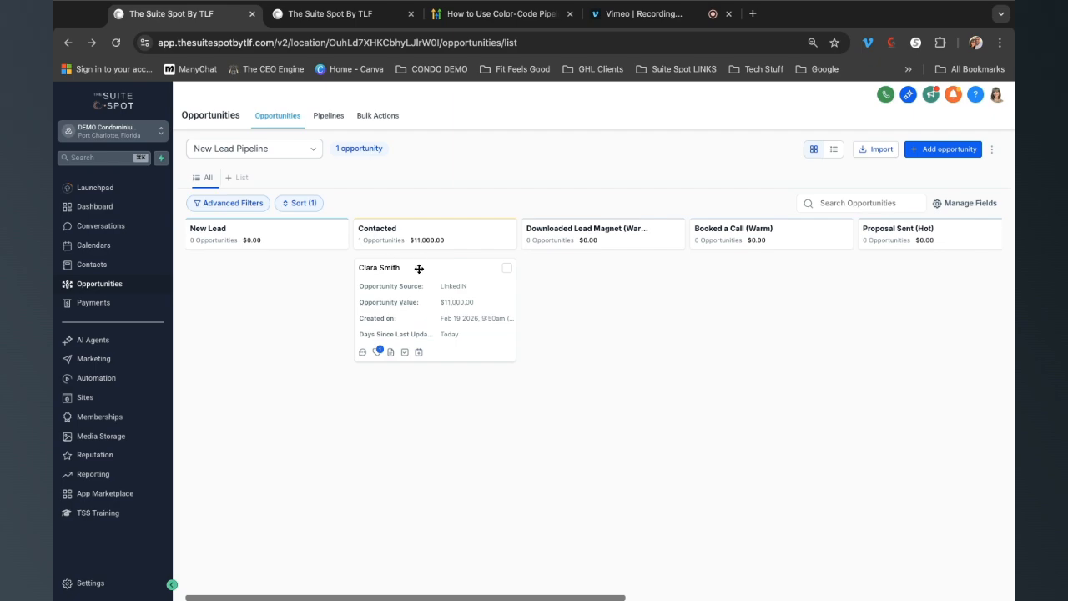
pyautogui.moveTo(419, 268); pyautogui.dragTo(918, 273)
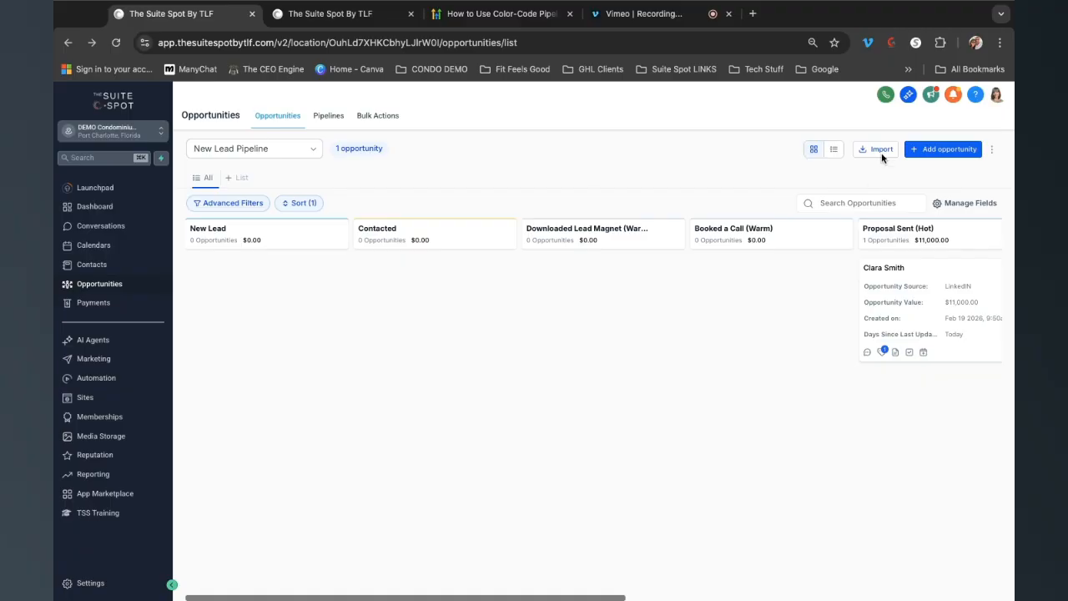
pyautogui.hscroll(5, 761, 376)
pyautogui.hscroll(4, 760, 376)
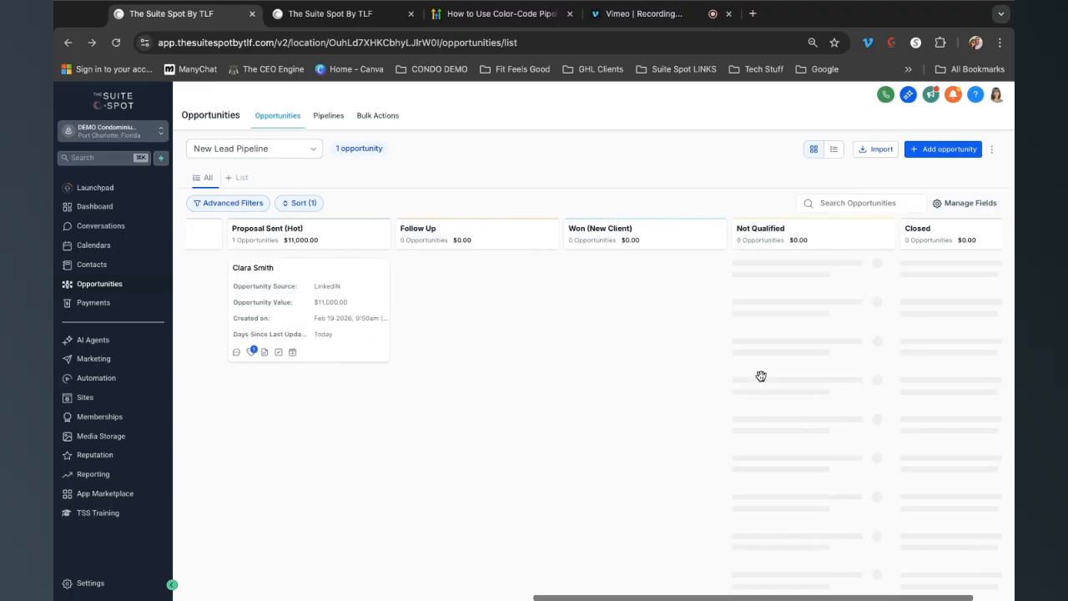
pyautogui.hscroll(-9, 759, 375)
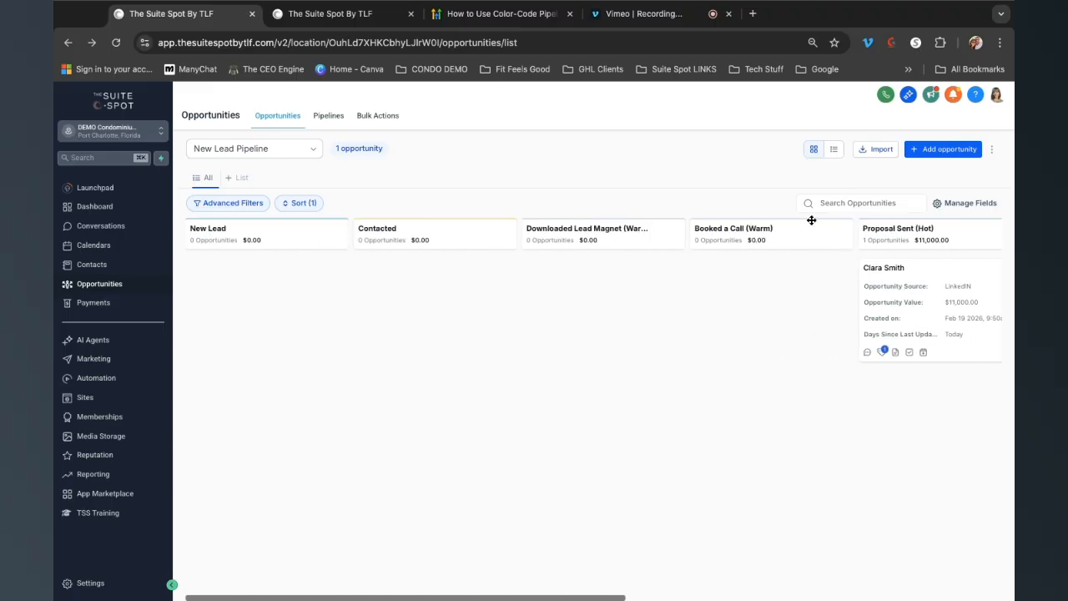
pyautogui.click(834, 150)
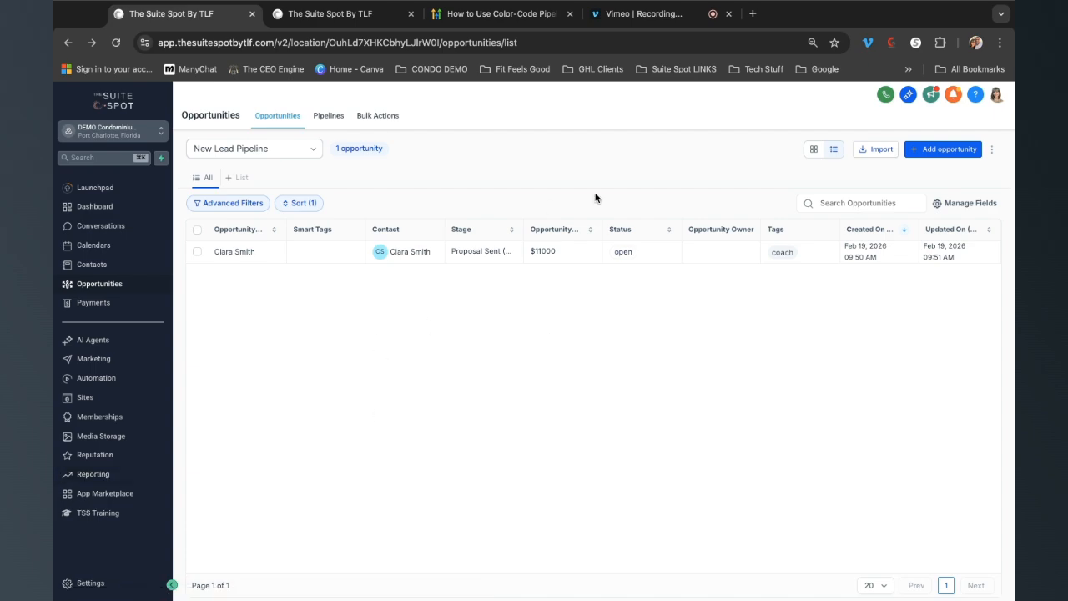
# Open the New Lead Pipeline's settings from the Pipelines list and view its Smart Tags.
pyautogui.click(330, 117)
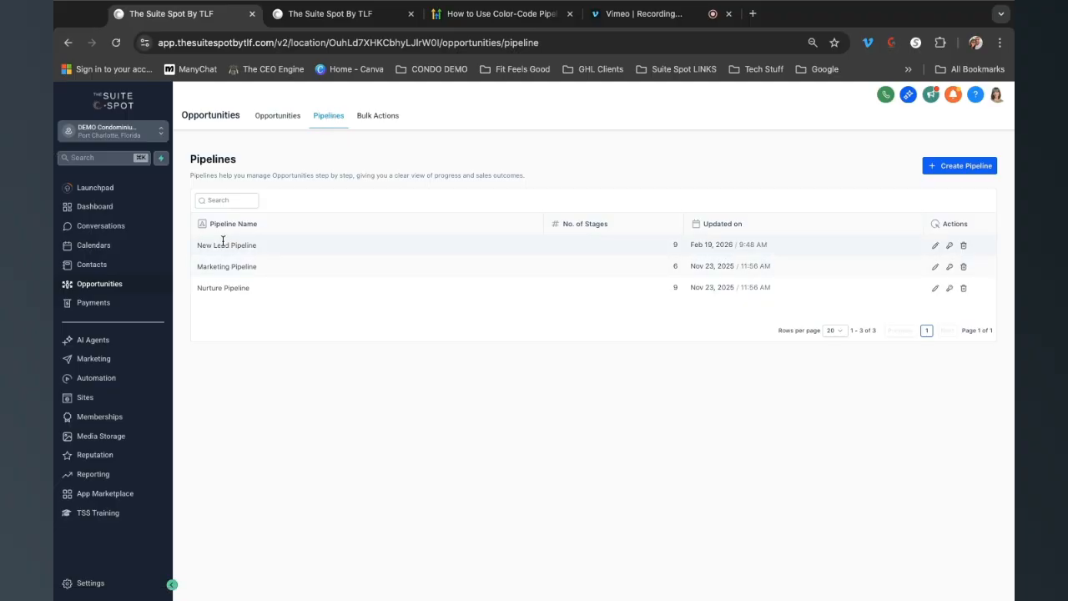
pyautogui.click(935, 247)
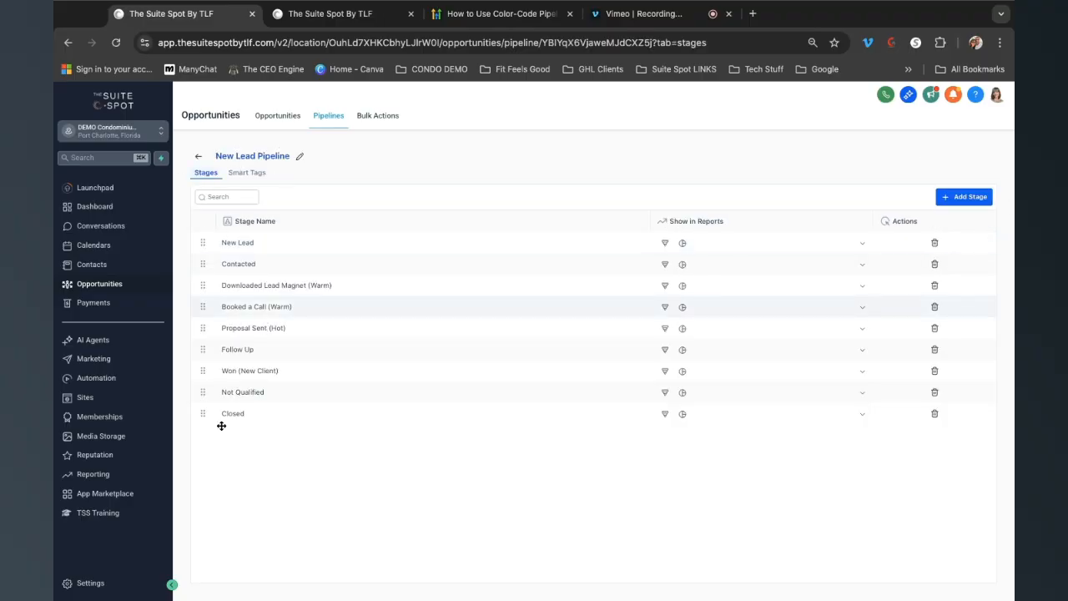
pyautogui.click(253, 176)
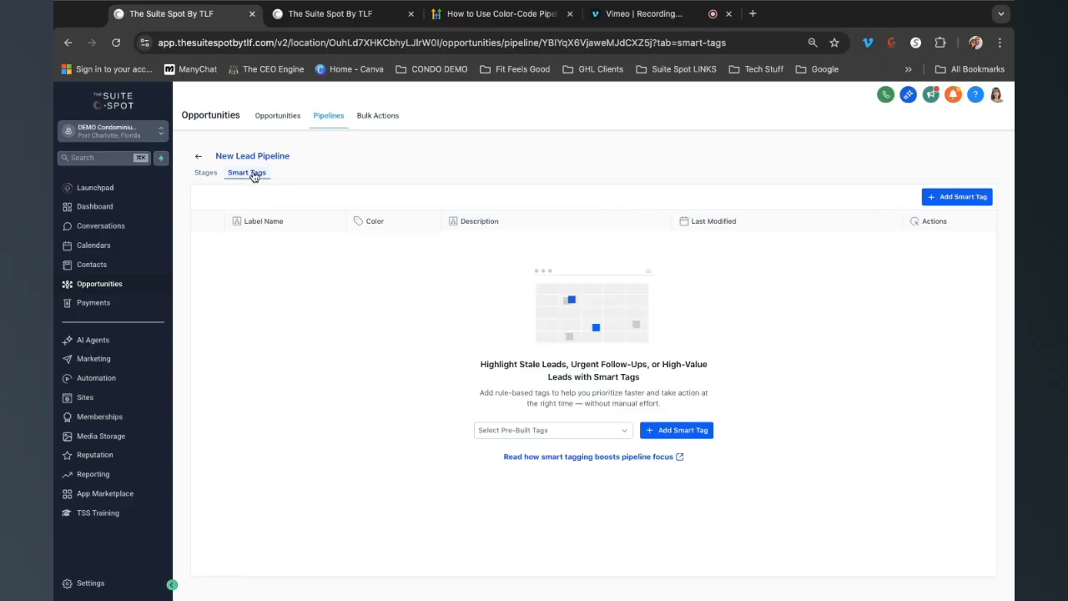
pyautogui.click(626, 432)
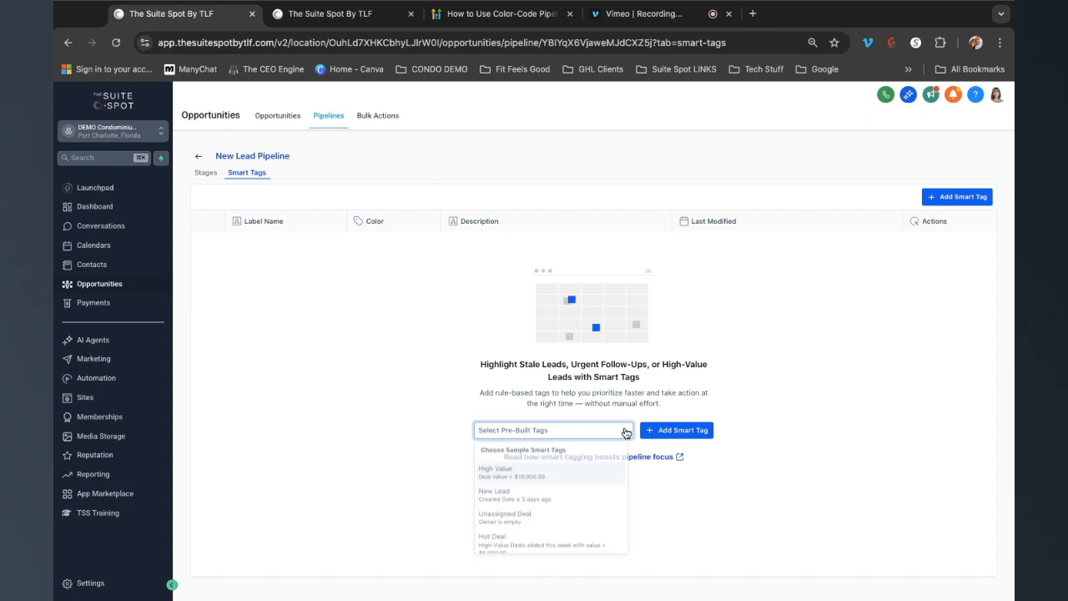
pyautogui.click(492, 14)
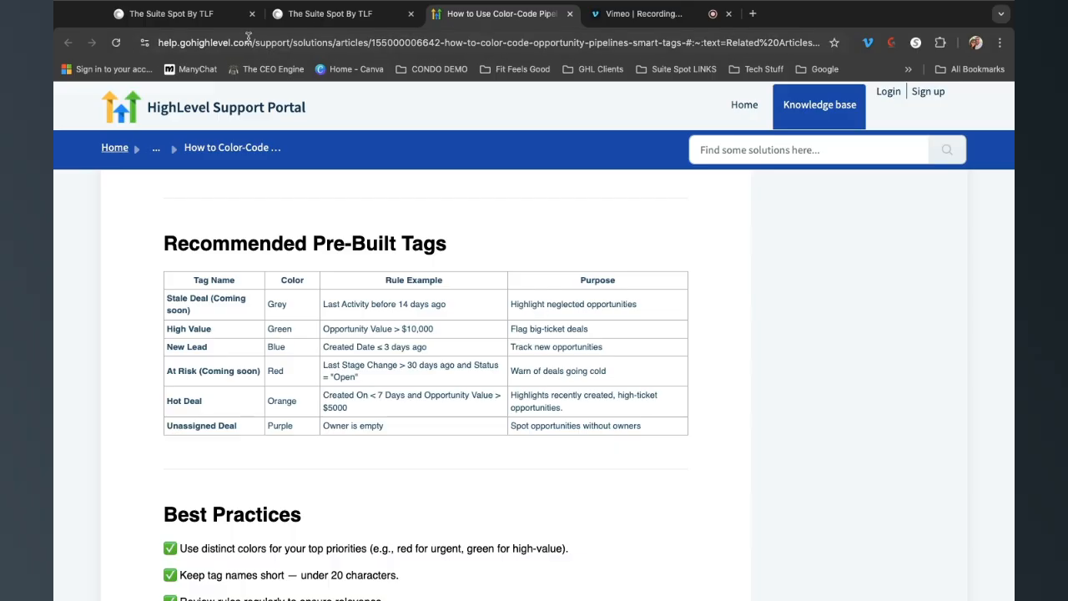
pyautogui.click(216, 7)
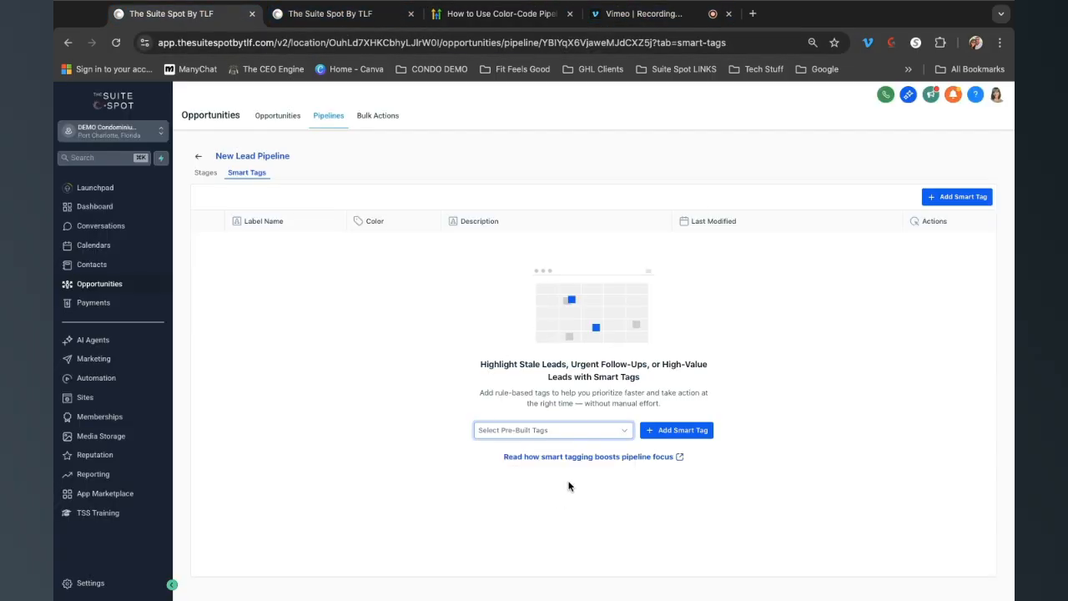
# Add and save the pre-built blue New Lead smart tag (Created Date ≤ 3 days ago).
pyautogui.click(607, 434)
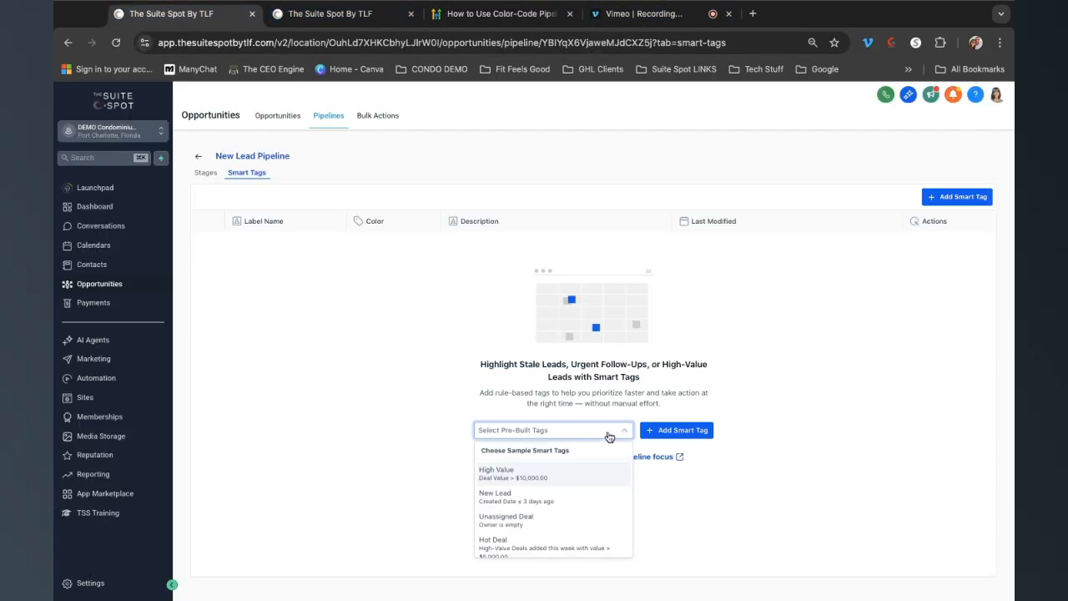
pyautogui.click(540, 498)
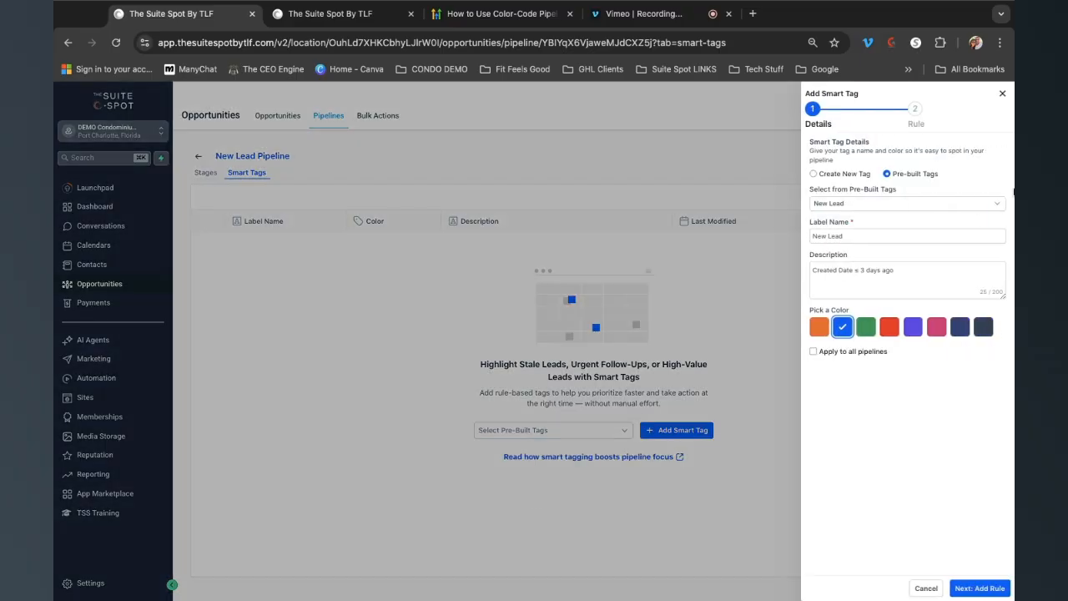
pyautogui.click(820, 271)
pyautogui.click(978, 589)
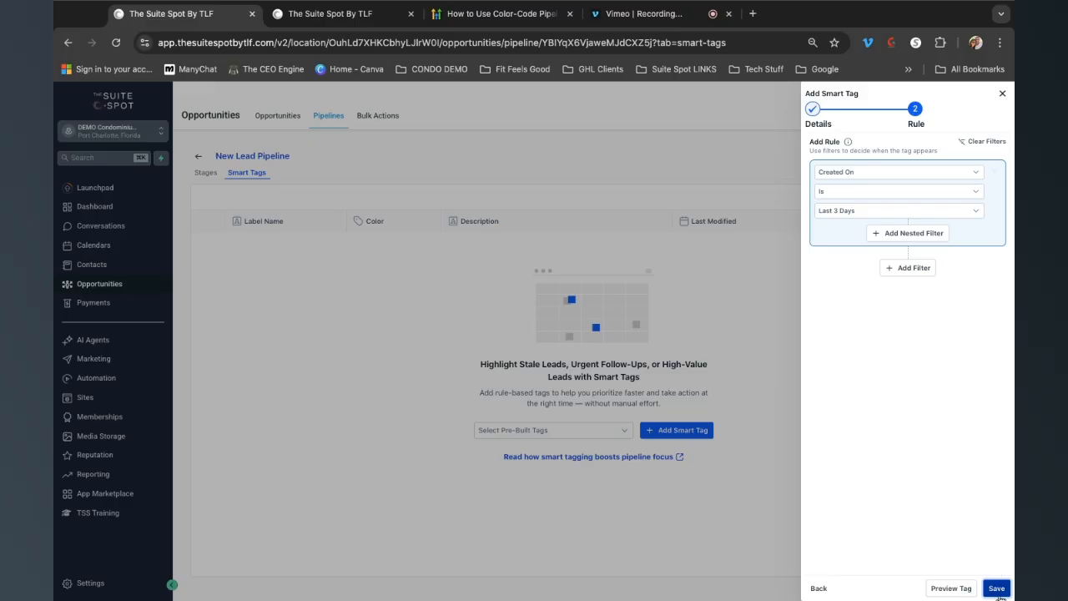
pyautogui.click(997, 589)
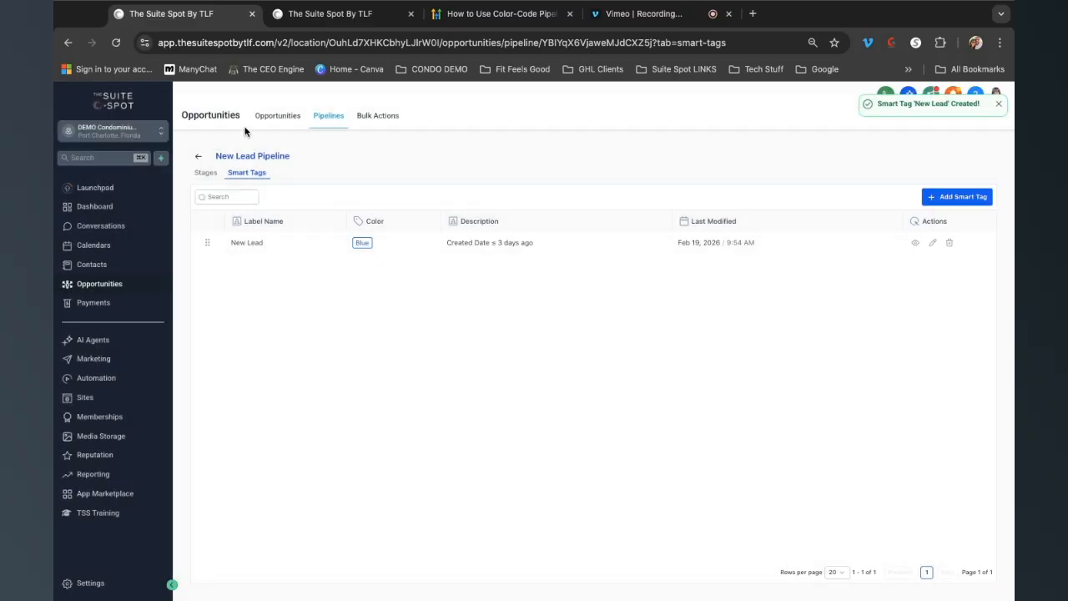
# Show opportunities as a stage board to find the demo contact's New Lead-tagged card, then switch to the Nurture Pipeline tab.
pyautogui.click(281, 121)
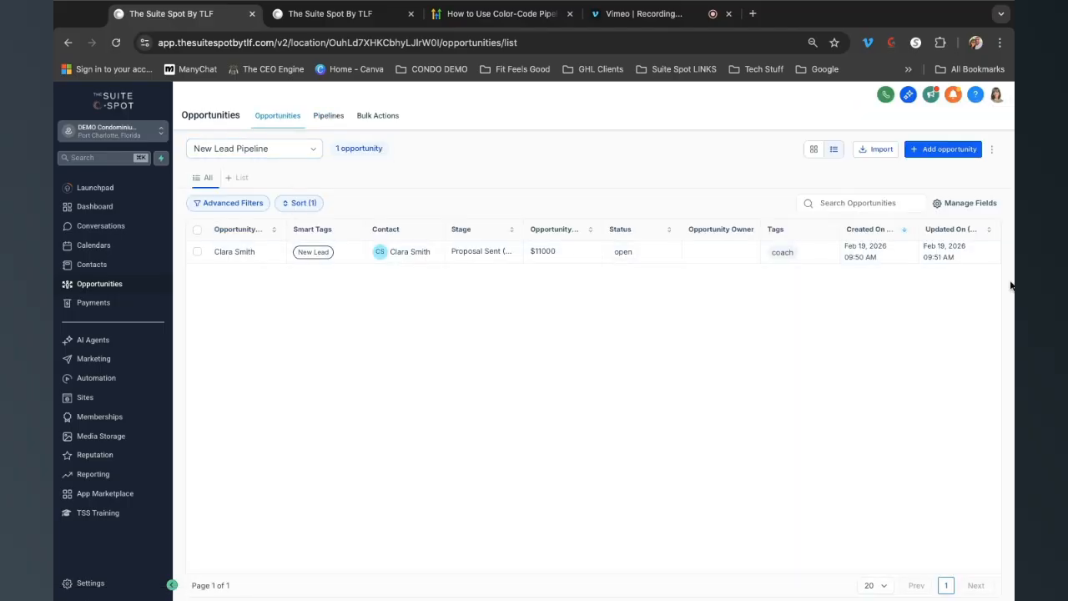
pyautogui.click(811, 151)
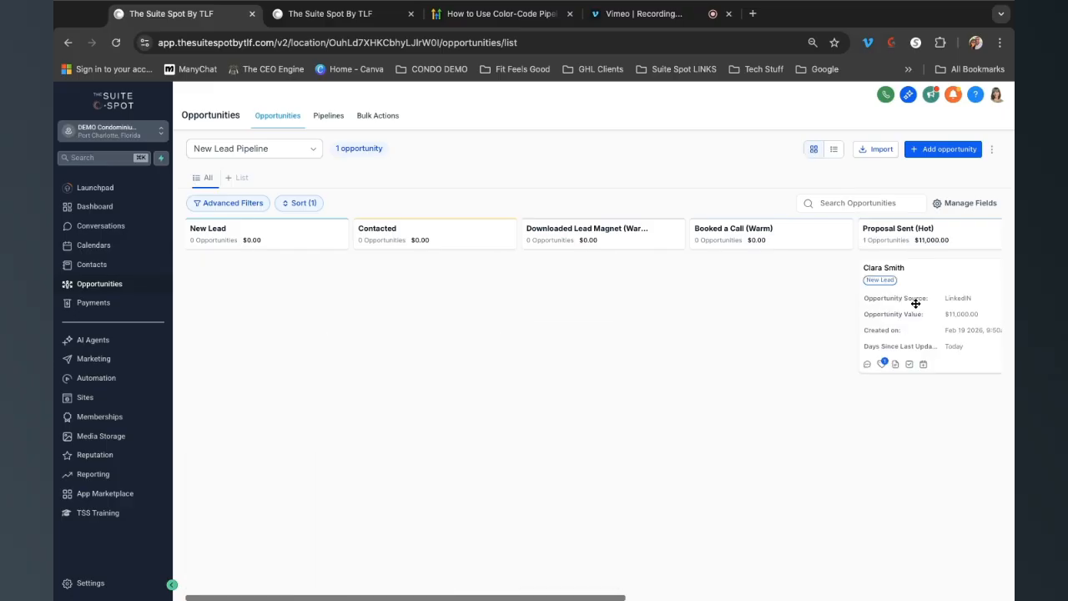
pyautogui.hscroll(1, 915, 304)
pyautogui.hscroll(2, 915, 303)
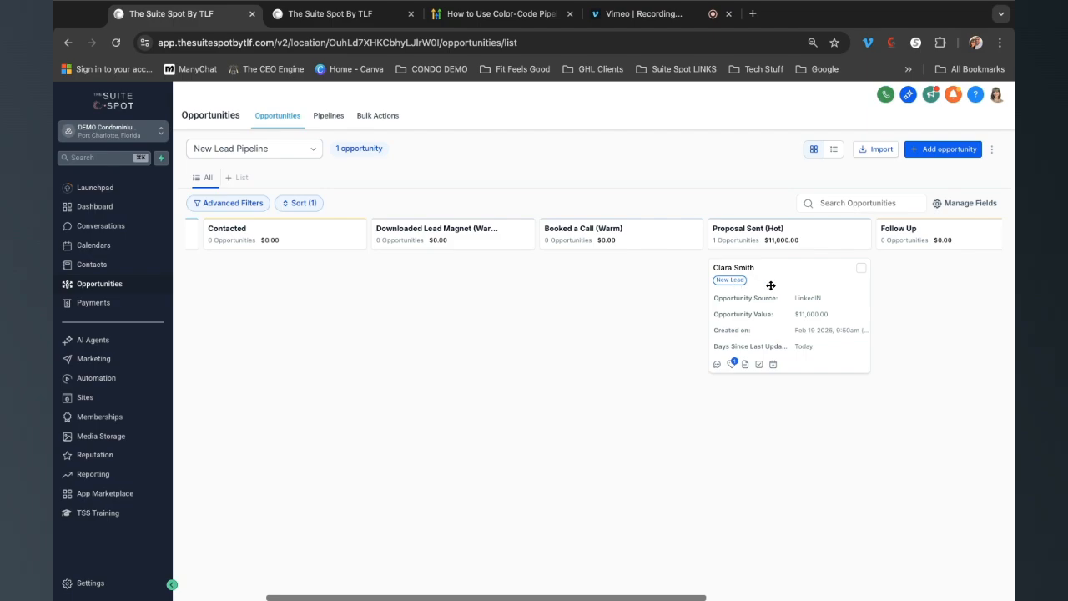
pyautogui.click(324, 34)
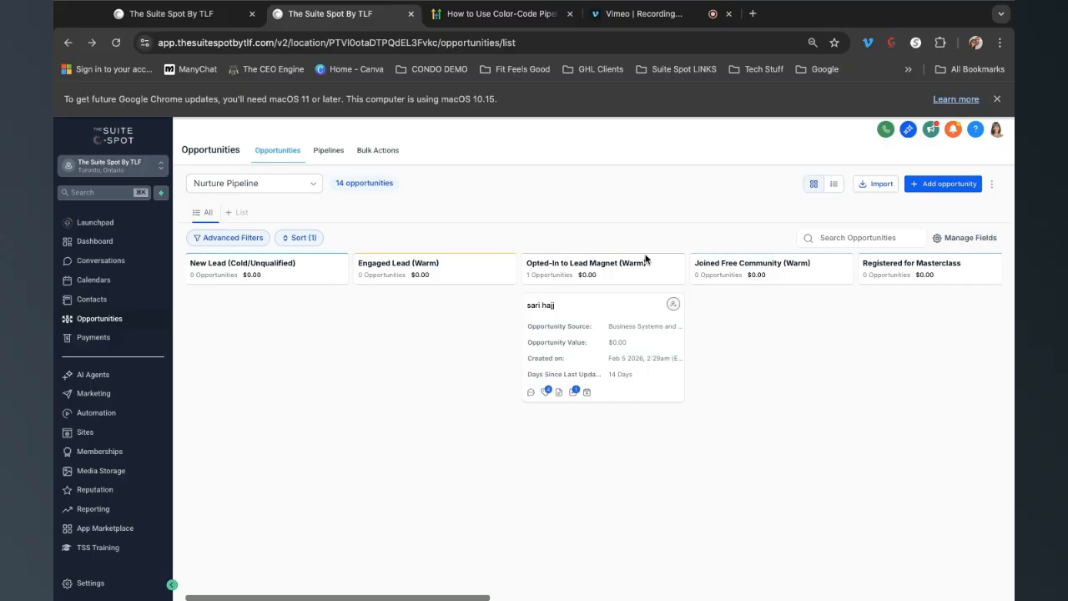
pyautogui.hscroll(6, 648, 361)
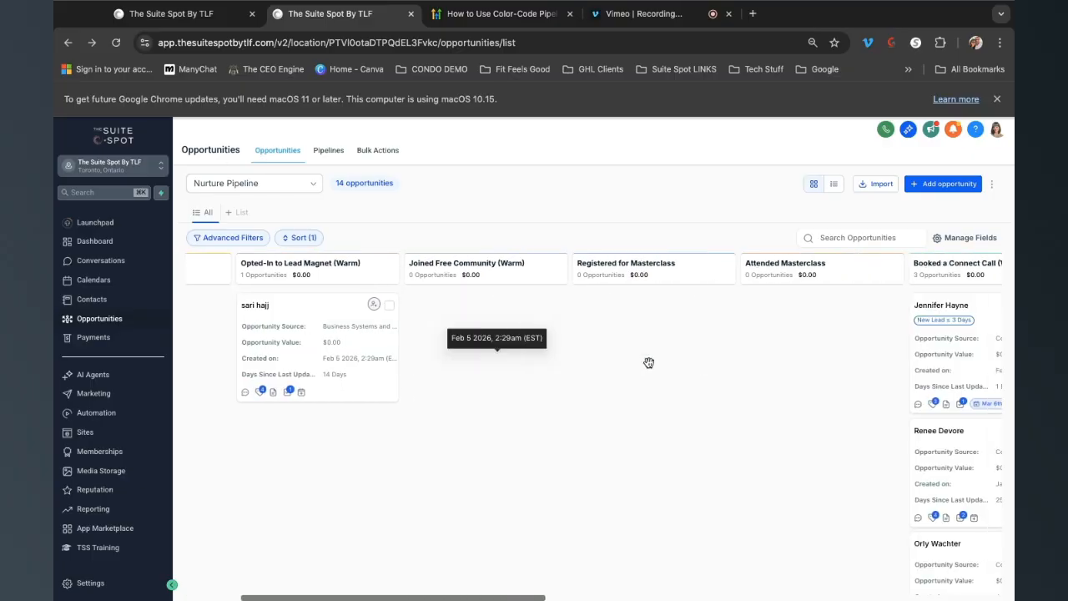
pyautogui.hscroll(-5, 648, 362)
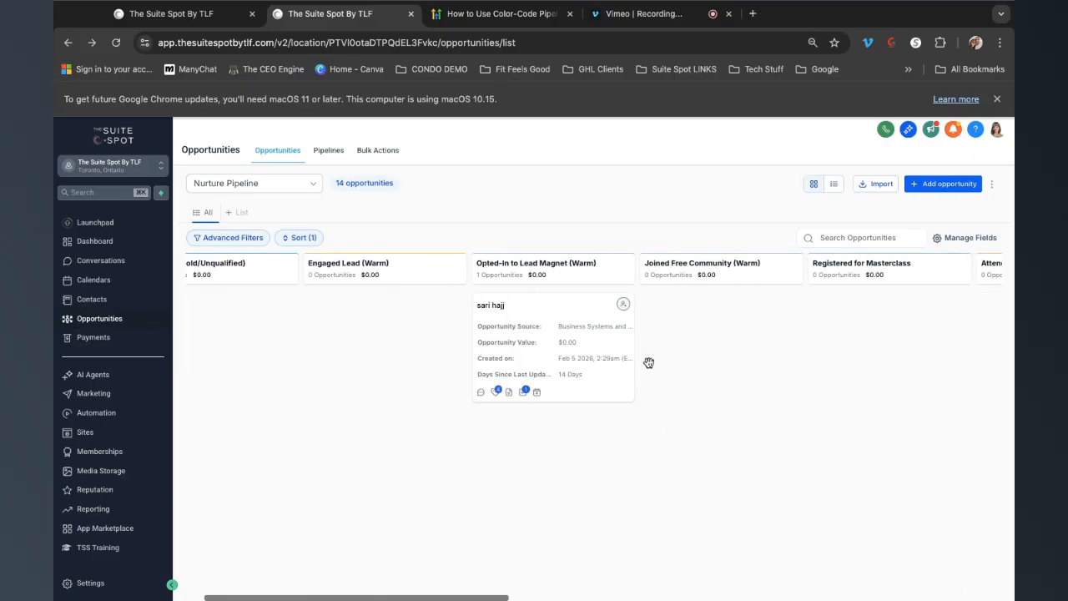
pyautogui.click(315, 154)
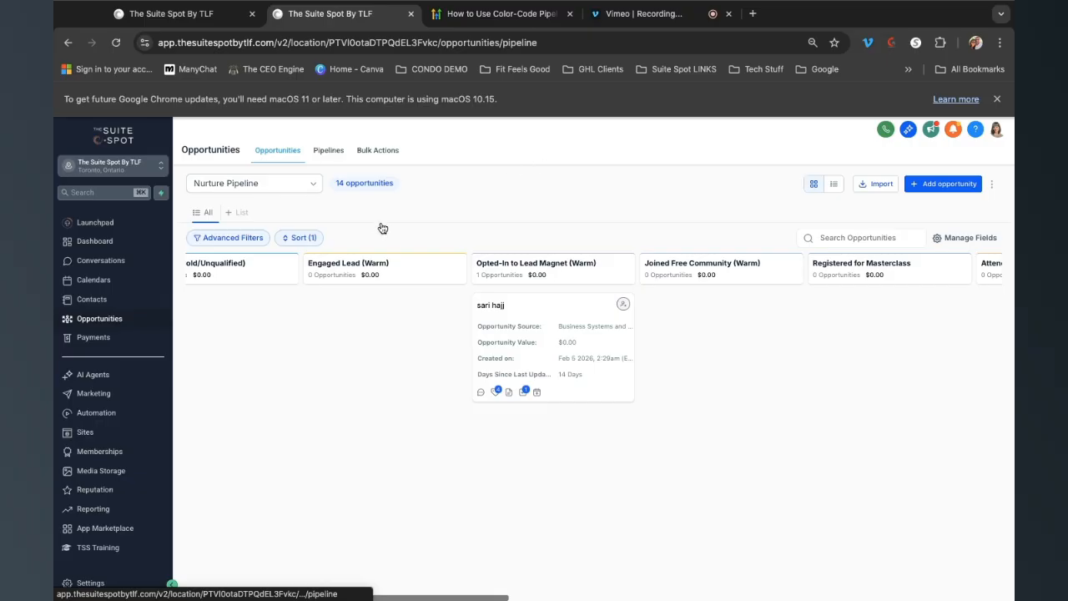
pyautogui.click(328, 151)
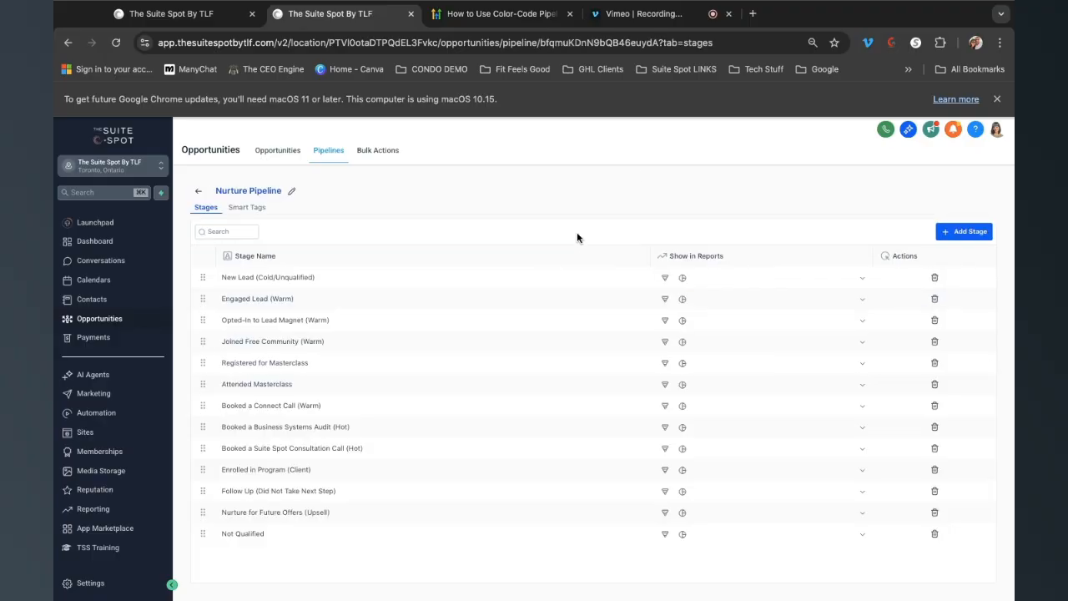
pyautogui.click(247, 207)
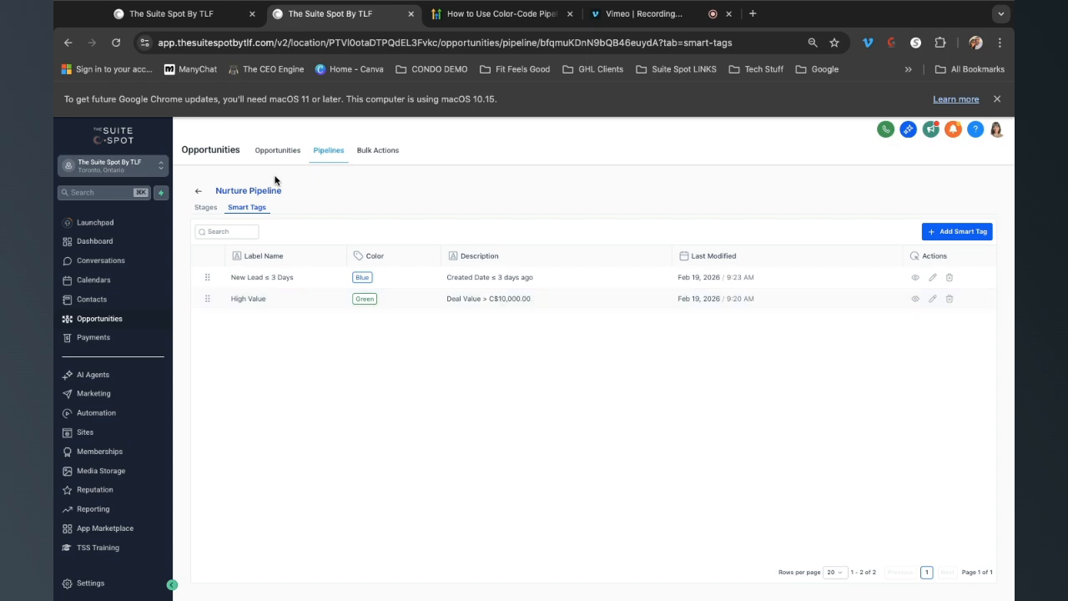
pyautogui.click(261, 155)
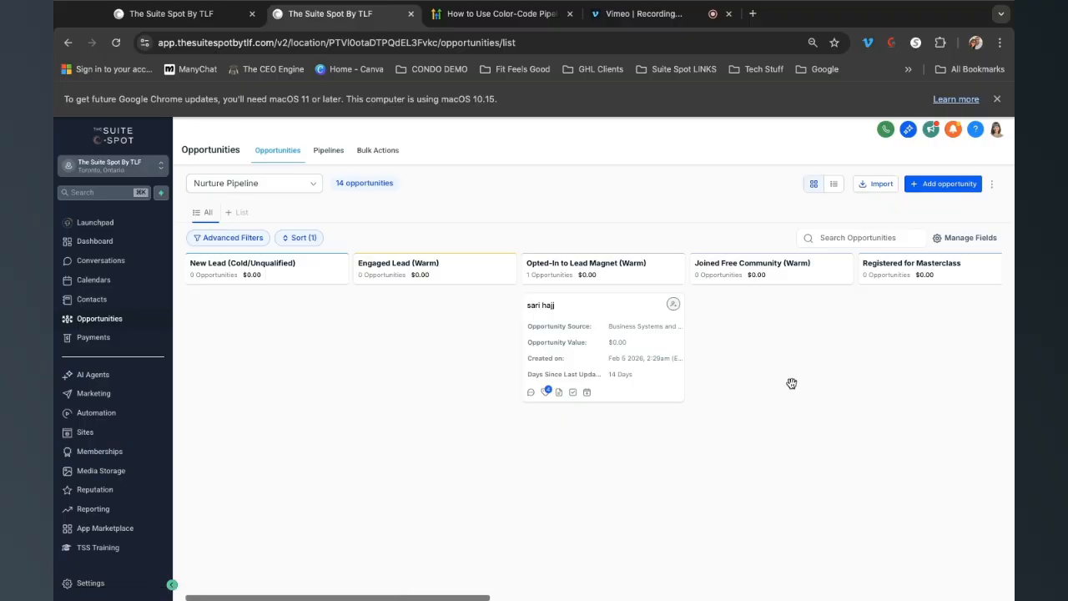
pyautogui.hscroll(2, 791, 383)
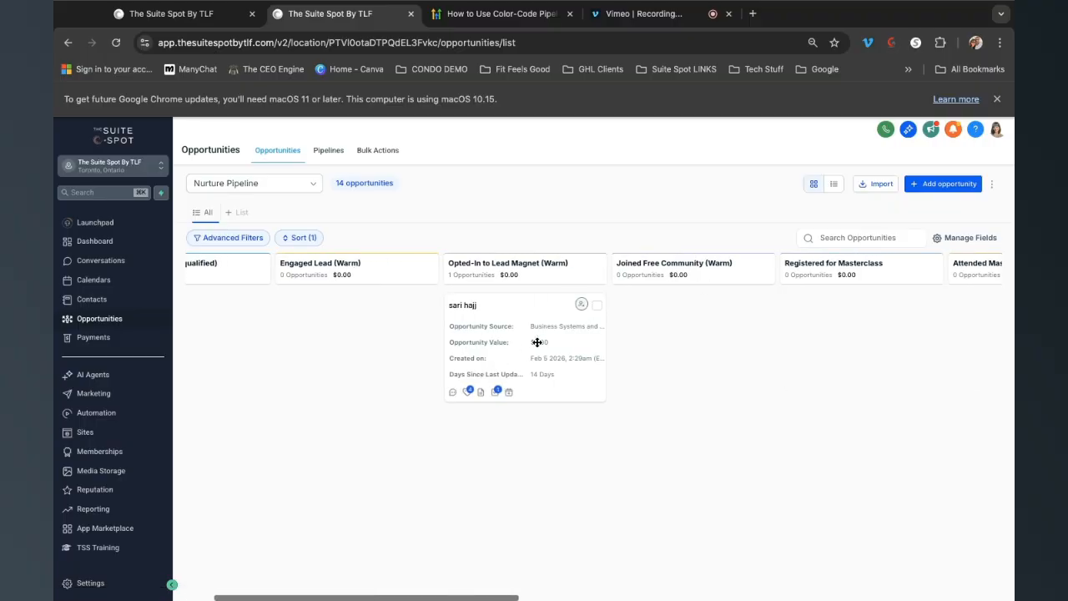
pyautogui.hscroll(2, 534, 342)
pyautogui.hscroll(8, 534, 342)
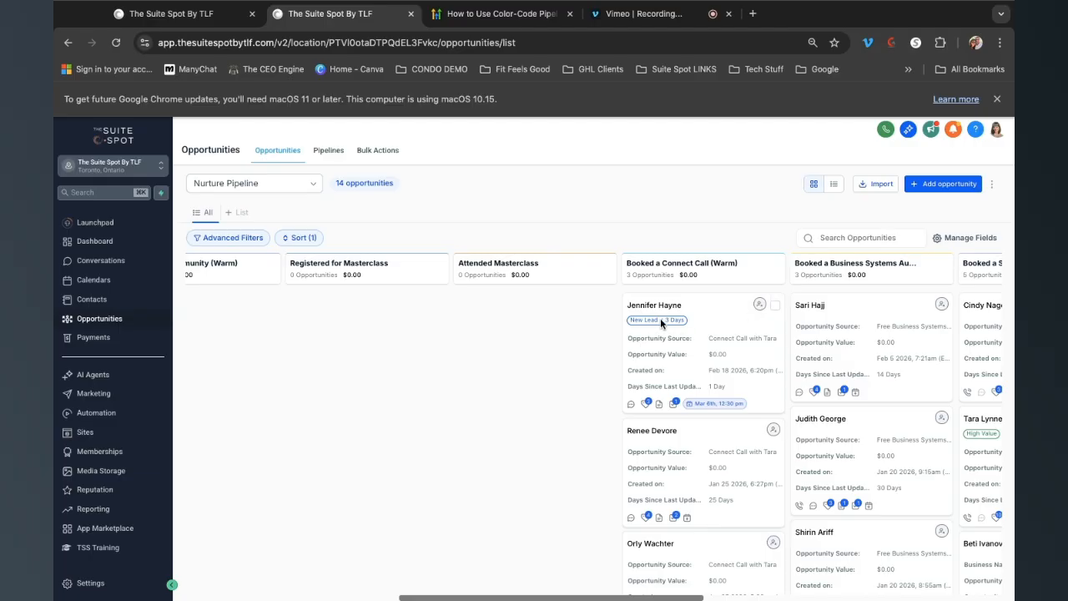
pyautogui.hscroll(5, 711, 321)
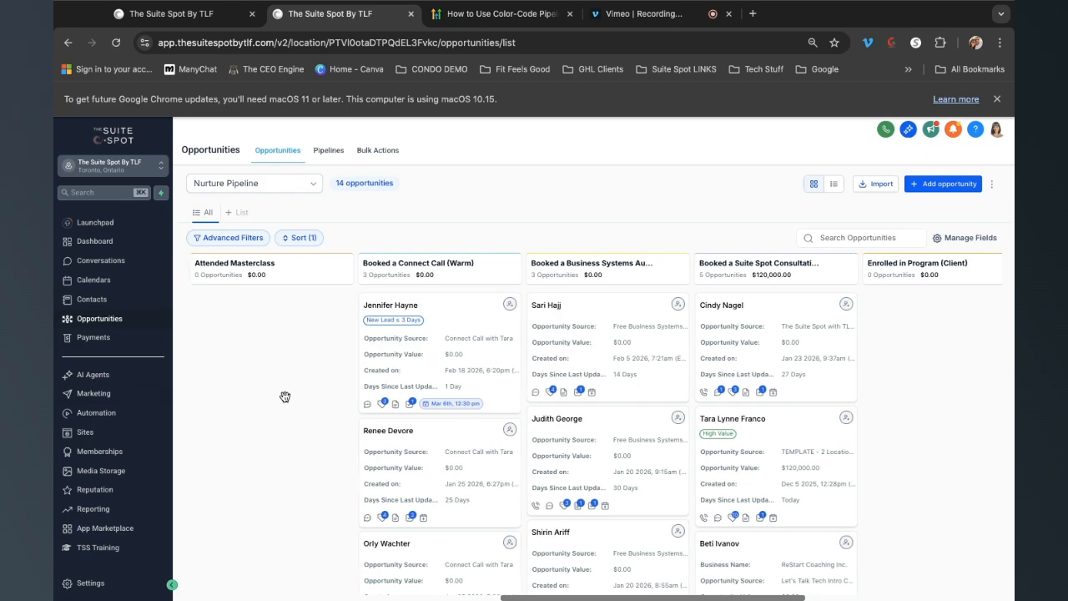
pyautogui.hscroll(-8, 284, 395)
pyautogui.hscroll(-5, 285, 396)
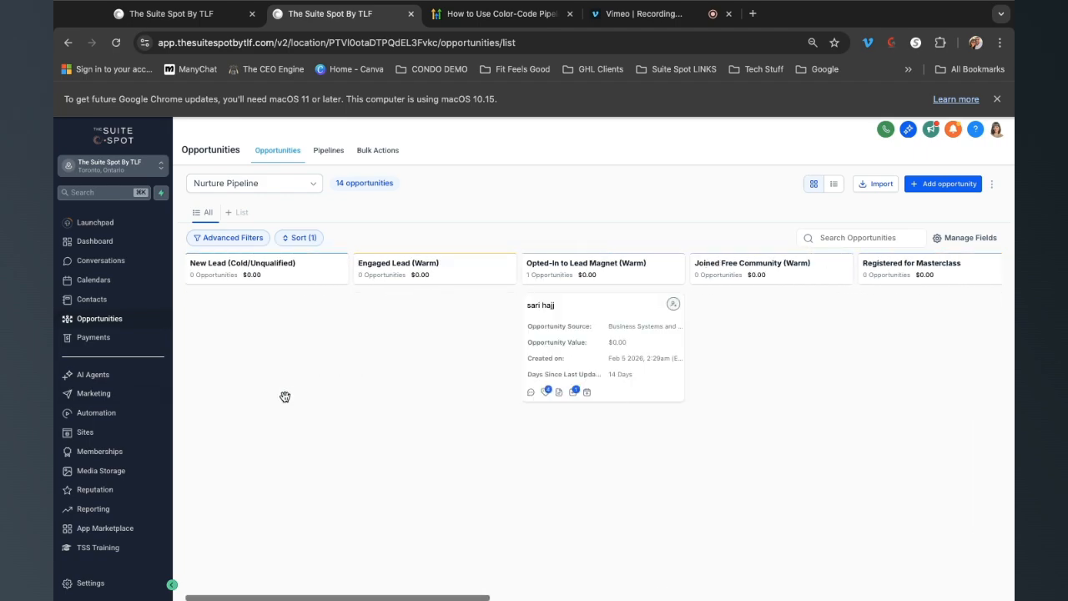